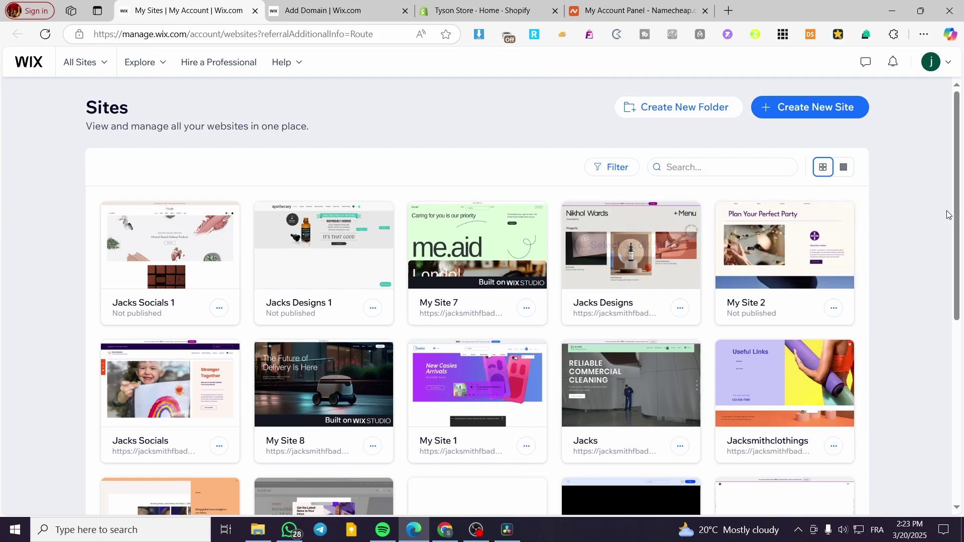
Step: Open the Wix dashboard for the Jacks Socials 1 site from its site card
mouse_move(168, 237)
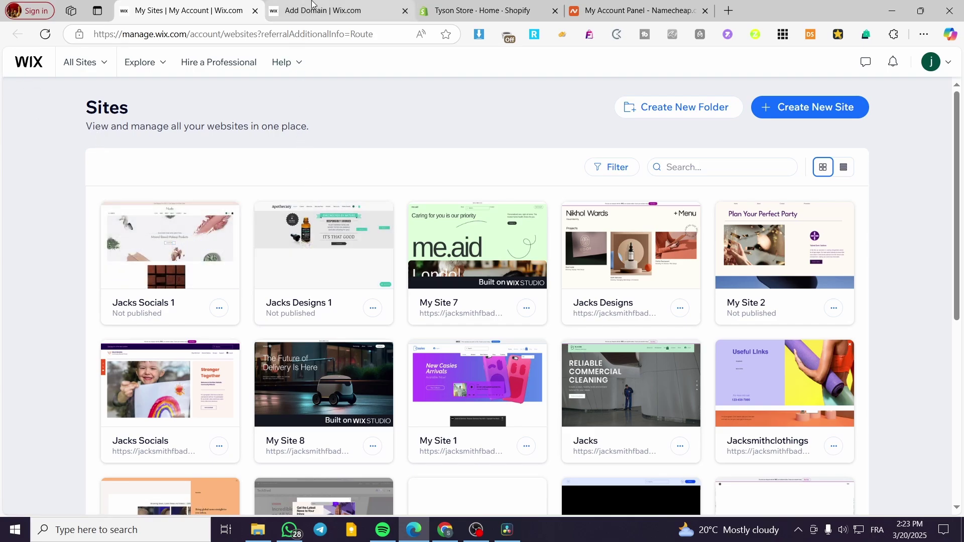
mouse_move(151, 260)
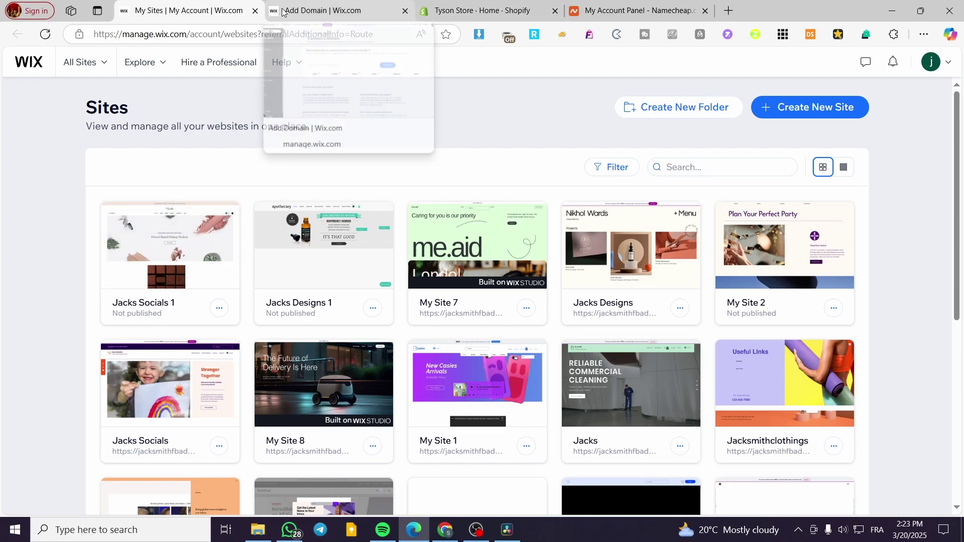
left_click(170, 244)
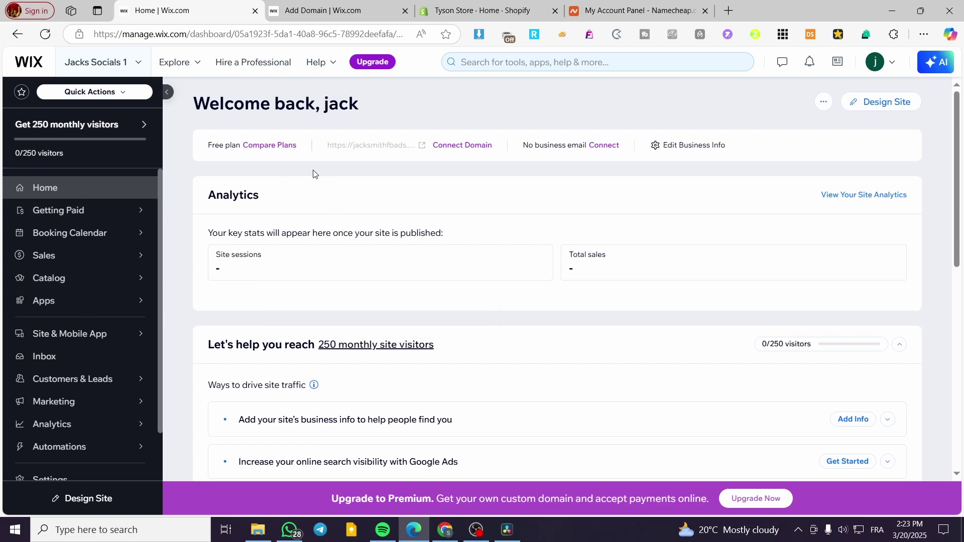
Step: In the Shopify admin, go to Settings and open the Domains page for Tyson Store
left_click(448, 19)
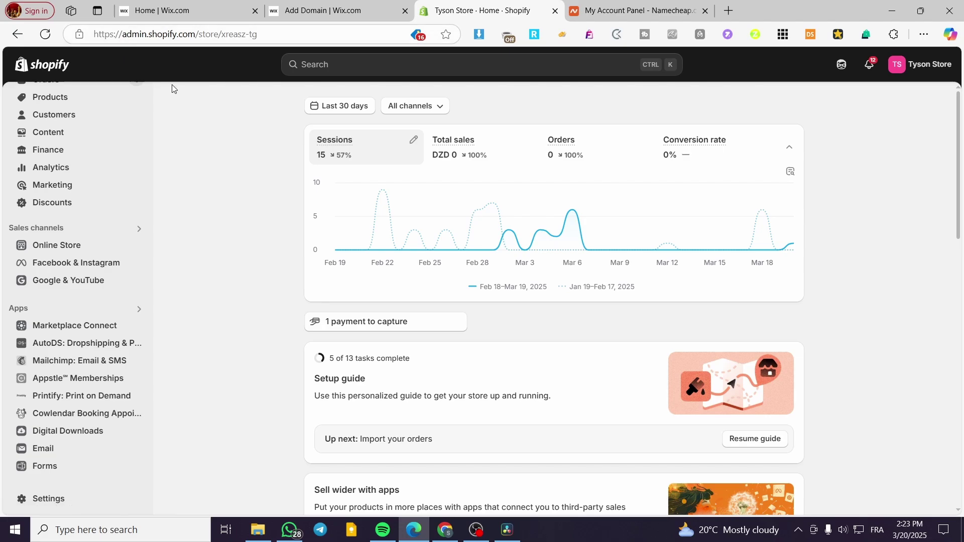
scroll(856, 289, "down", 1)
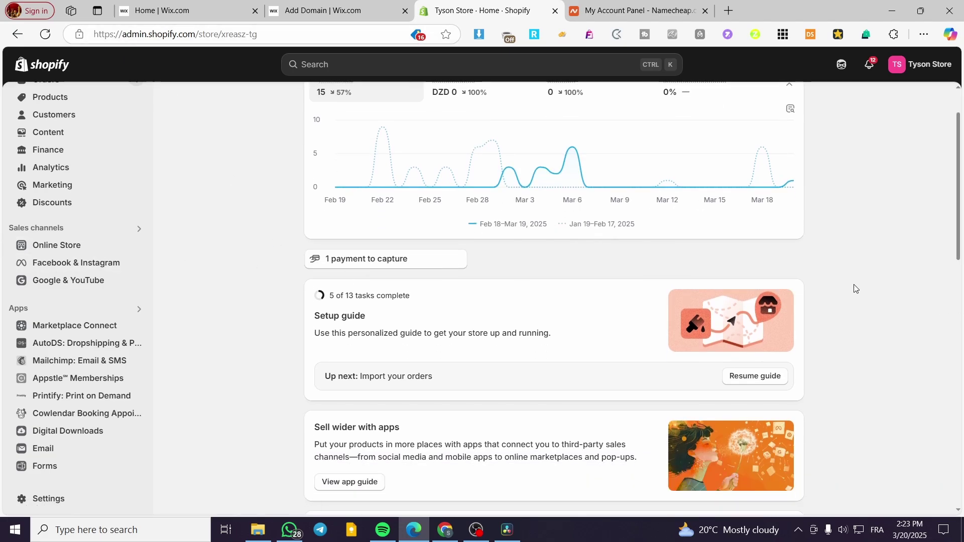
scroll(856, 289, "up", 1)
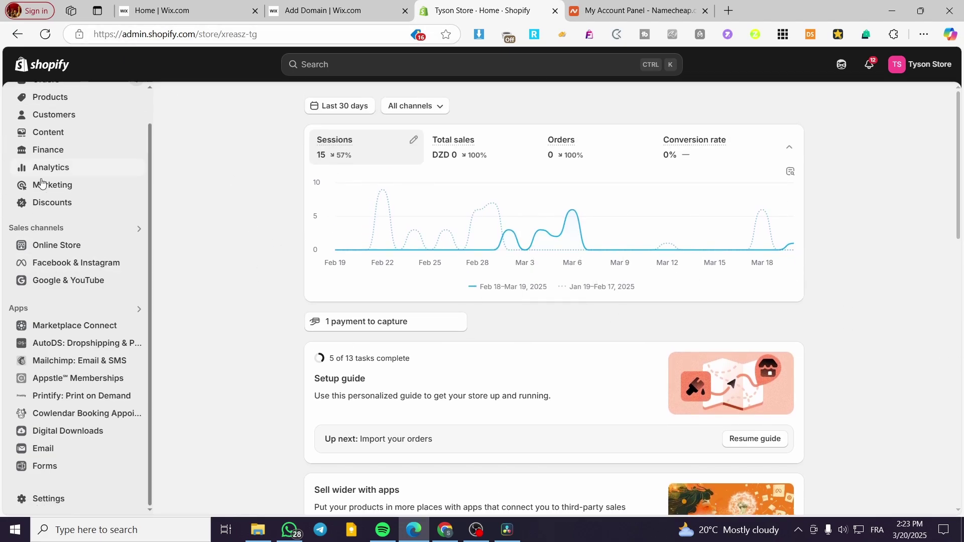
scroll(41, 183, "up", 1)
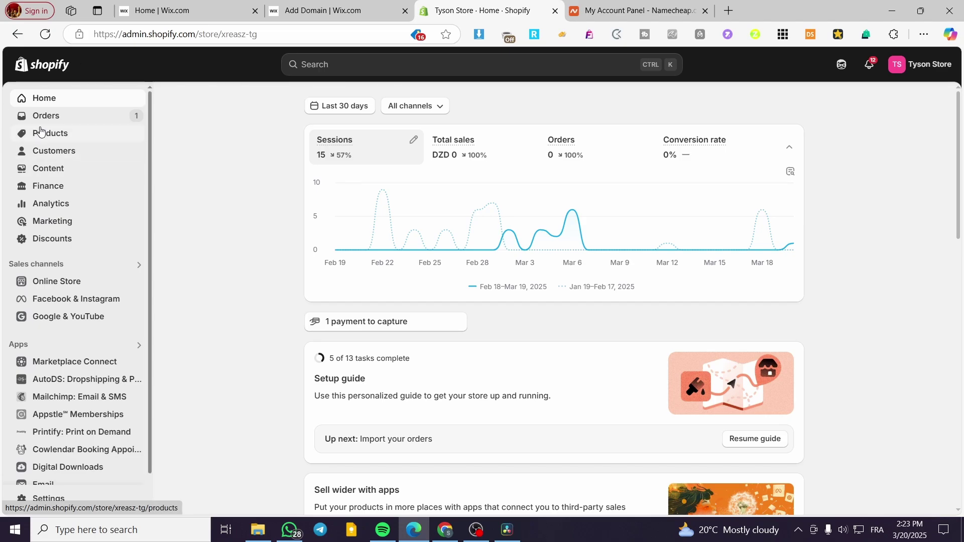
scroll(101, 256, "down", 1)
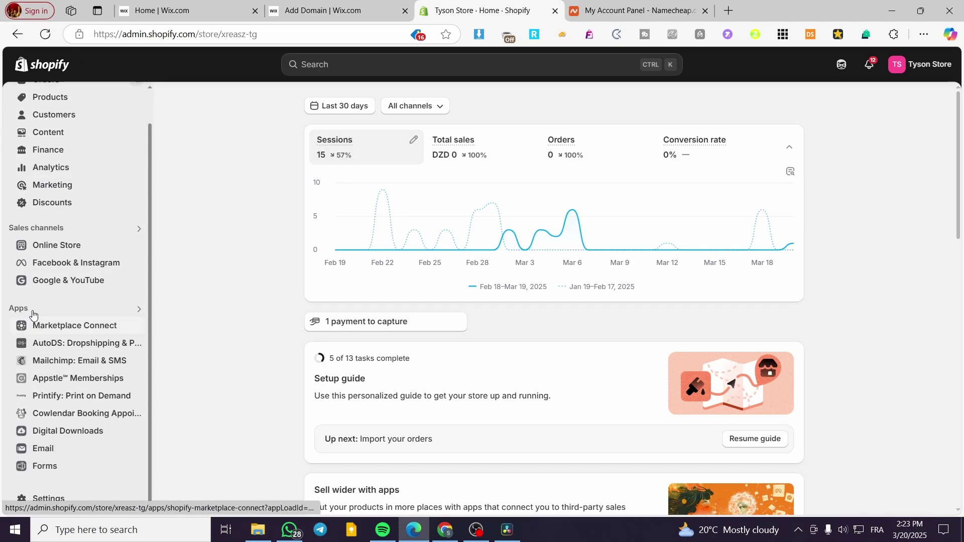
left_click(52, 499)
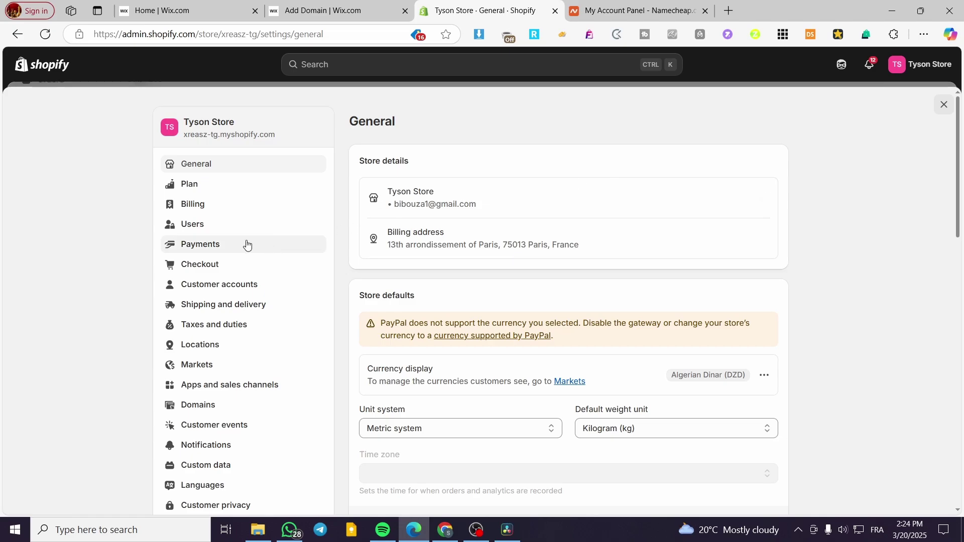
scroll(219, 303, "down", 4)
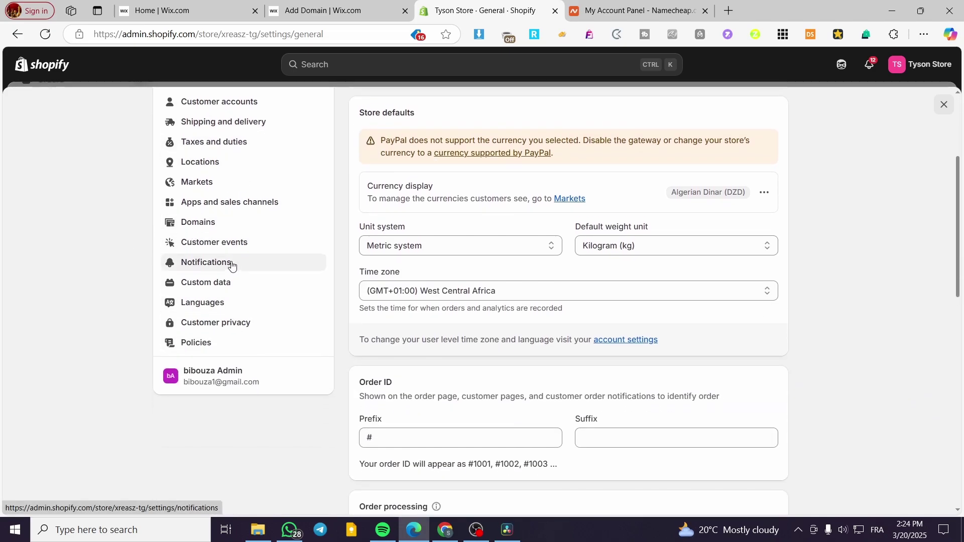
scroll(231, 265, "up", 3)
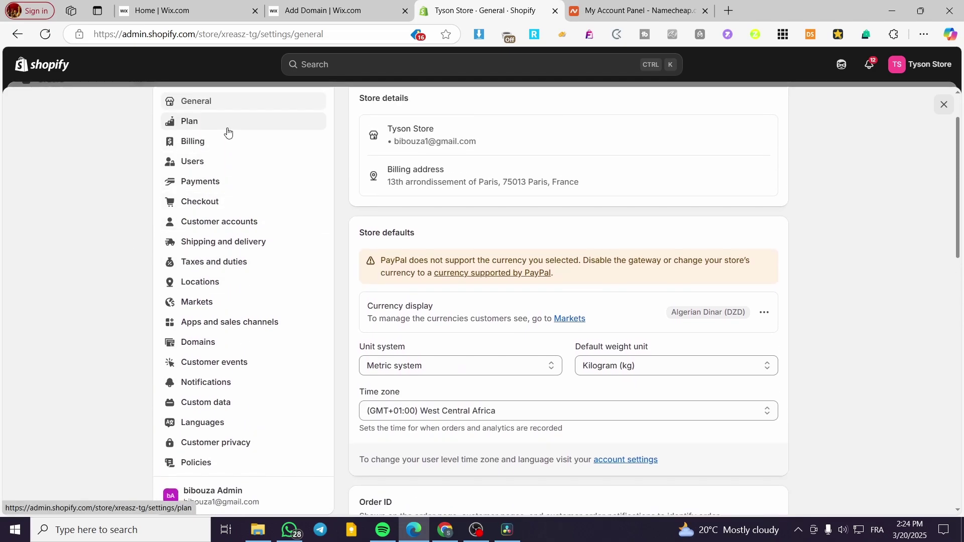
left_click(188, 346)
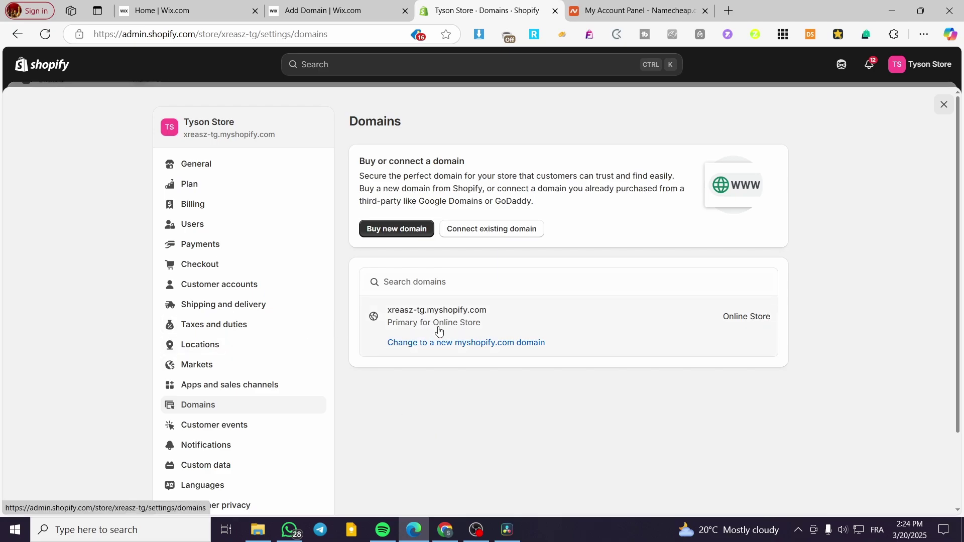
Step: Close the extra Add Domain tab and return to the Jacks Socials 1 dashboard
left_click(307, 6)
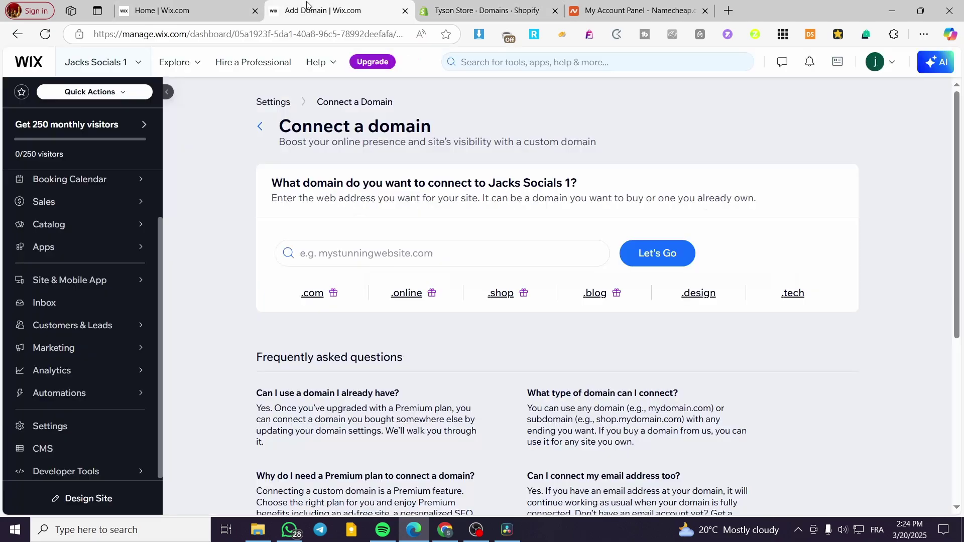
left_click(239, 11)
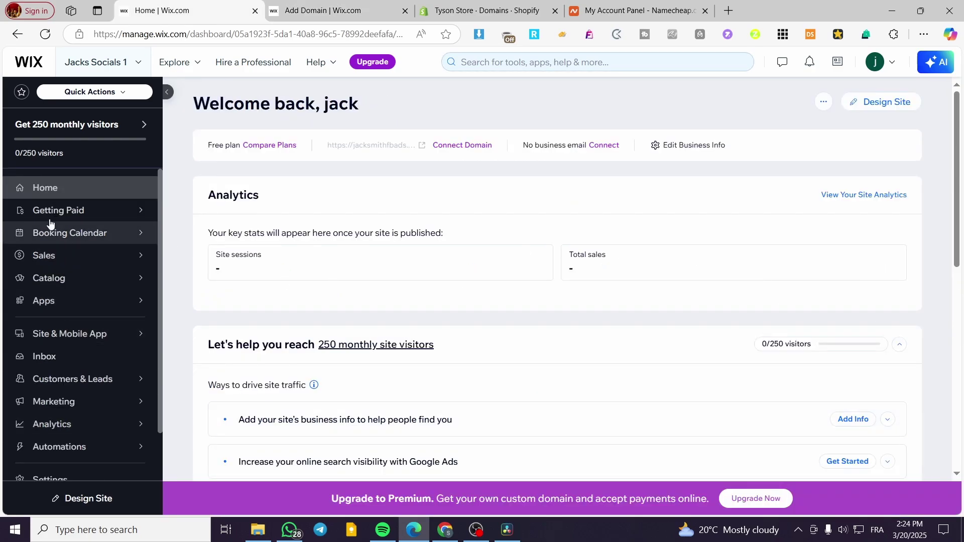
scroll(55, 224, "down", 1)
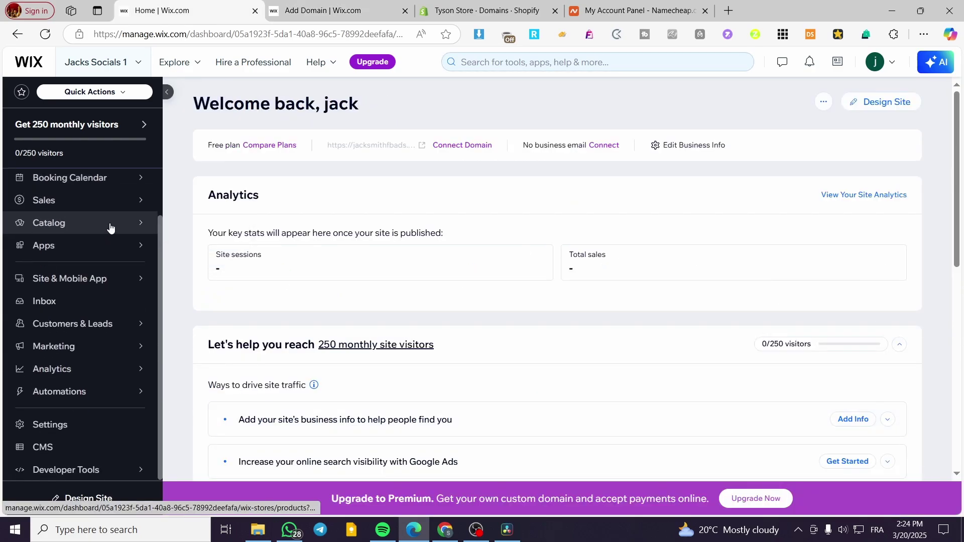
left_click(405, 10)
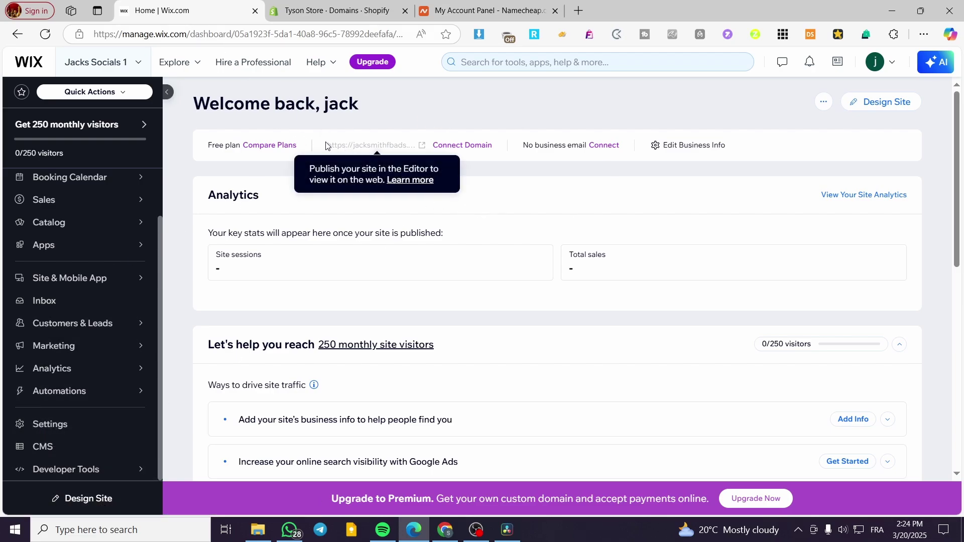
scroll(8, 312, "up", 2)
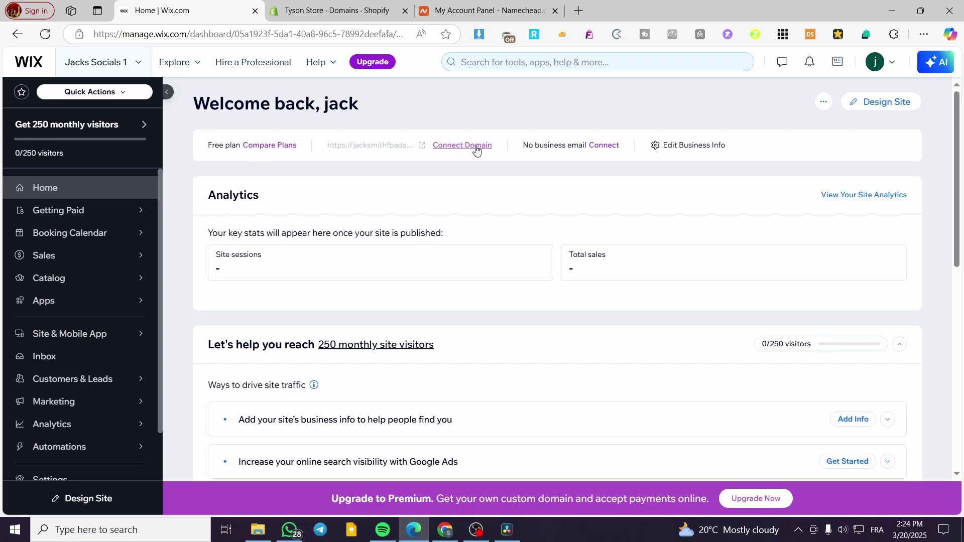
scroll(45, 442, "down", 2)
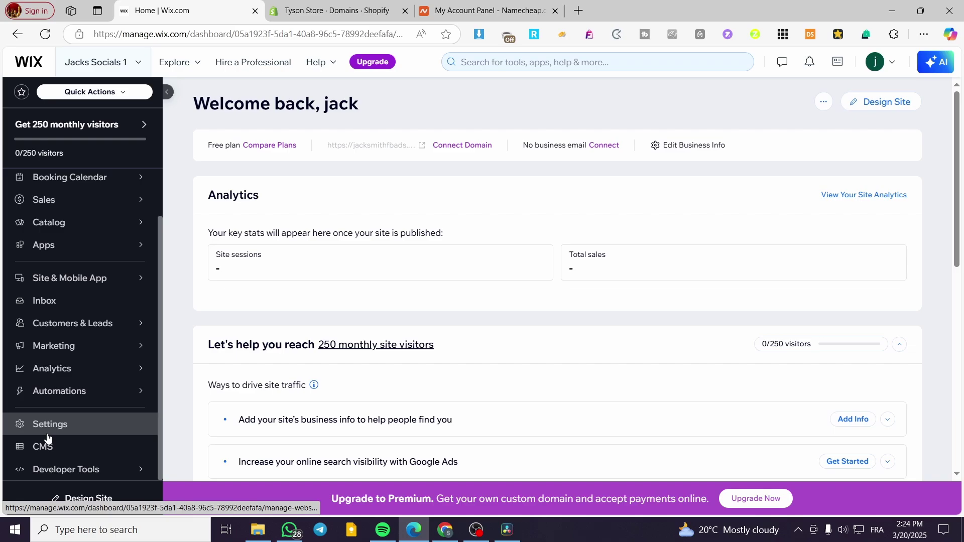
Step: Open the Wix site Settings and scroll down to the Site, domain & SEO section
left_click(48, 435)
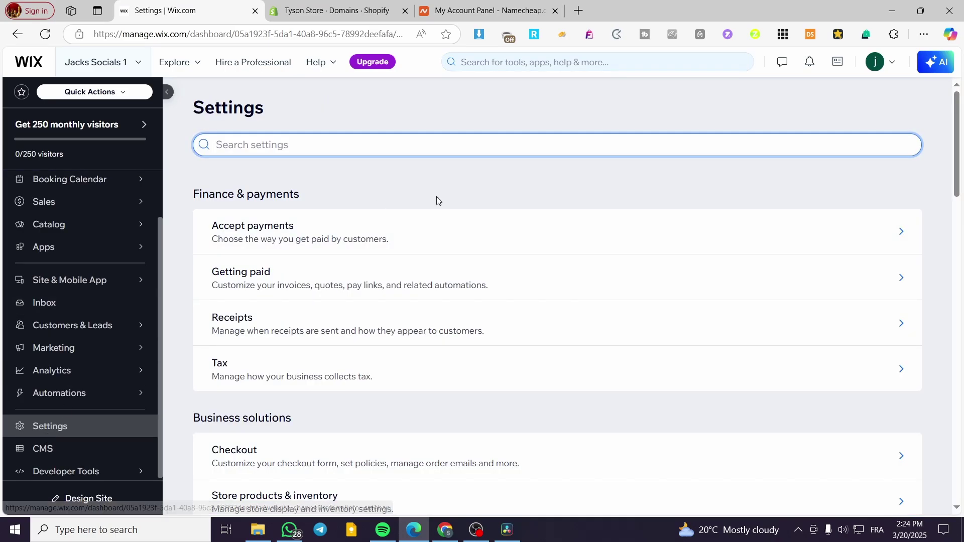
scroll(592, 256, "down", 7)
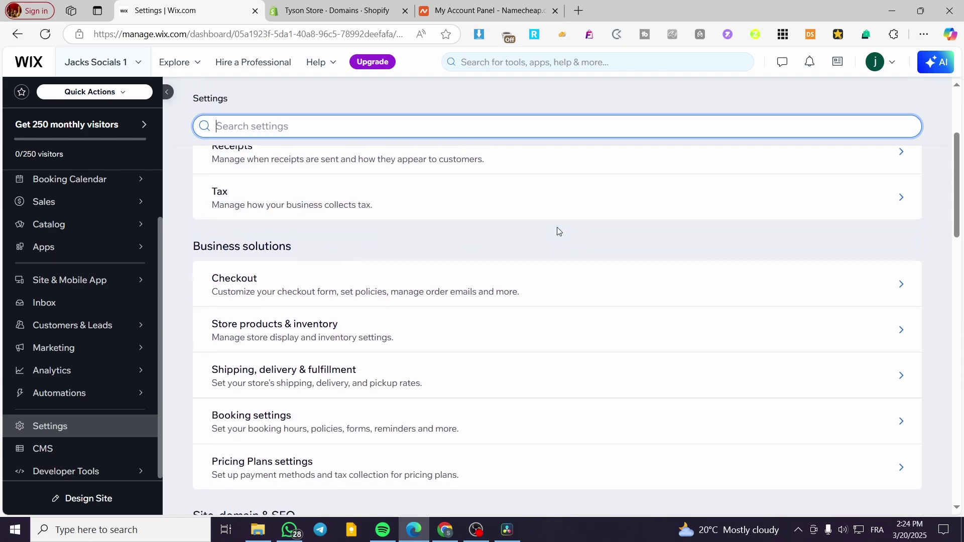
left_click_drag(186, 313, 294, 311)
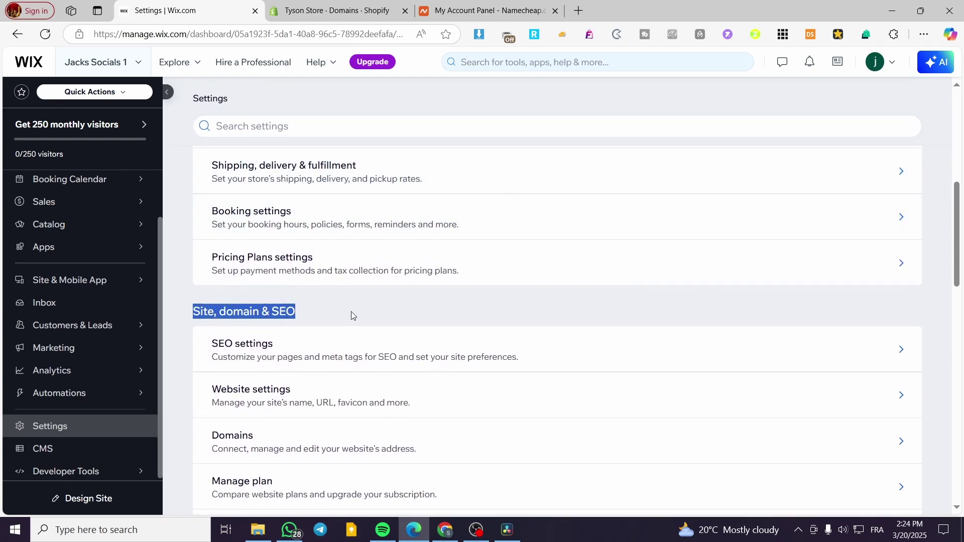
left_click(370, 317)
scroll(425, 311, "down", 2)
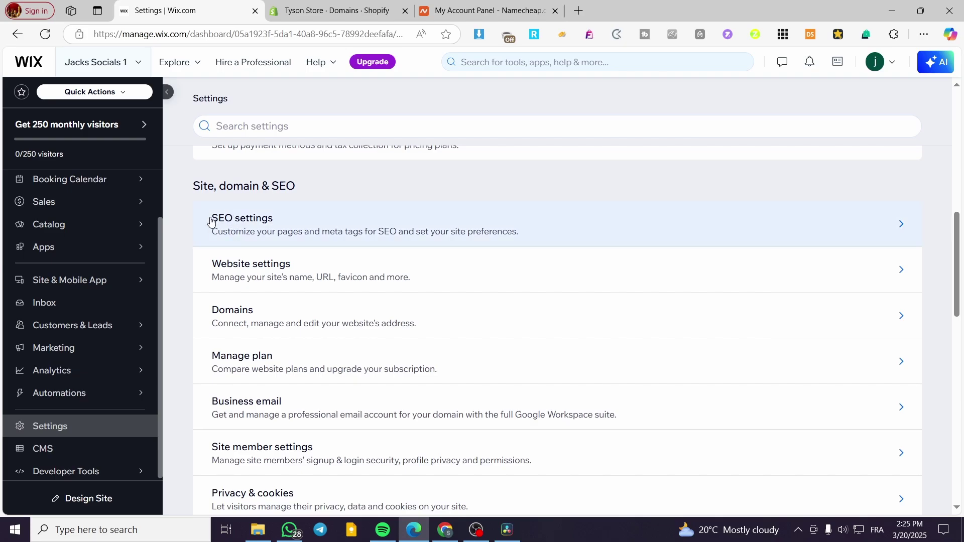
Step: Open Domains and search for jackstore.online, which is taken, showing suggested alternatives
left_click(247, 323)
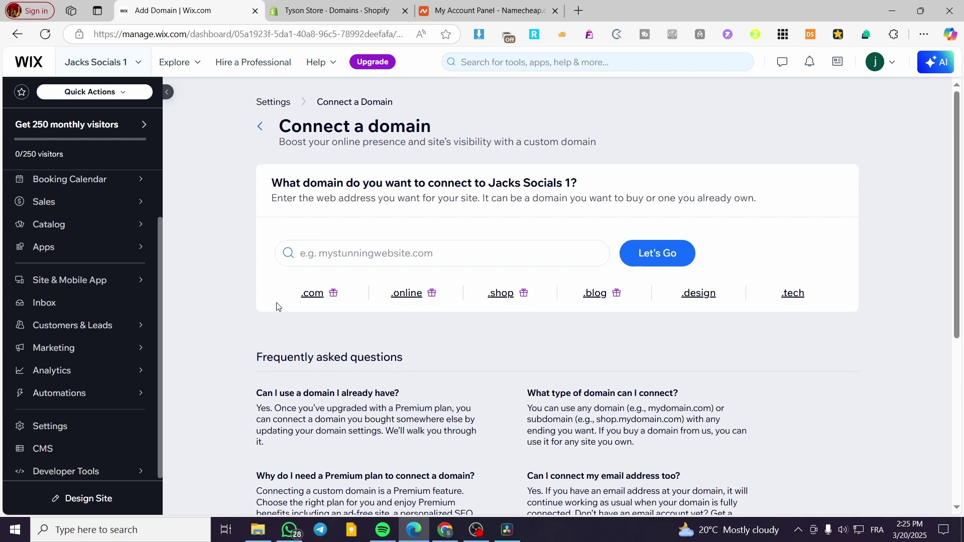
left_click(408, 297)
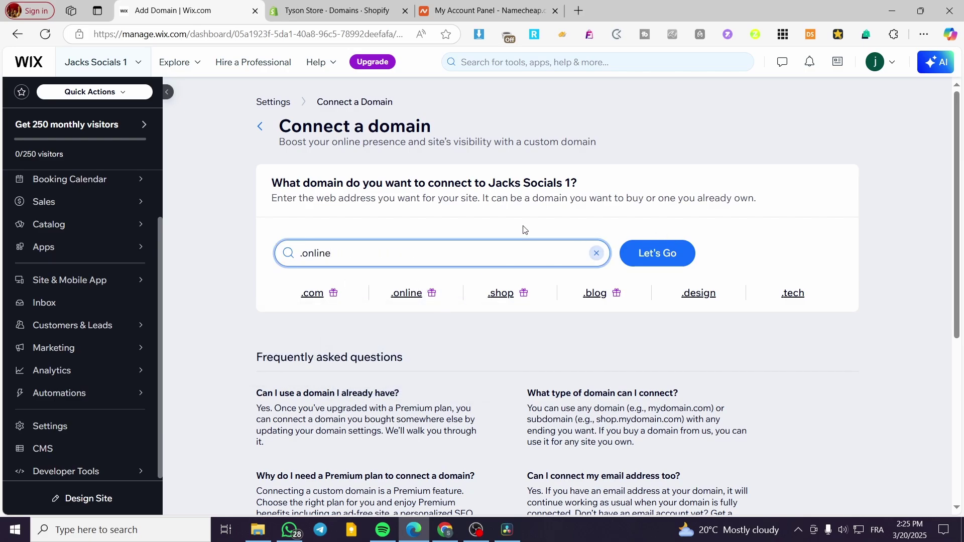
type("jackstore")
key("Return")
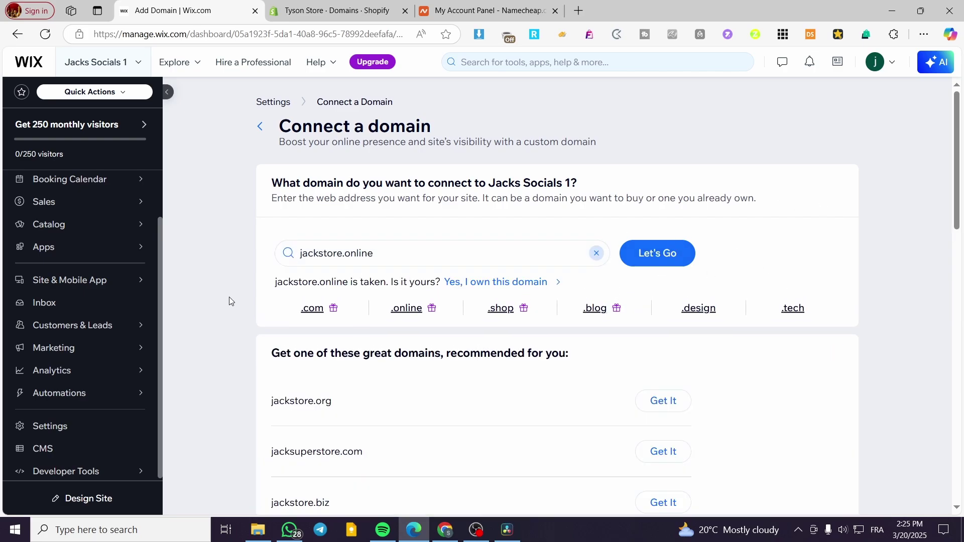
mouse_move(431, 308)
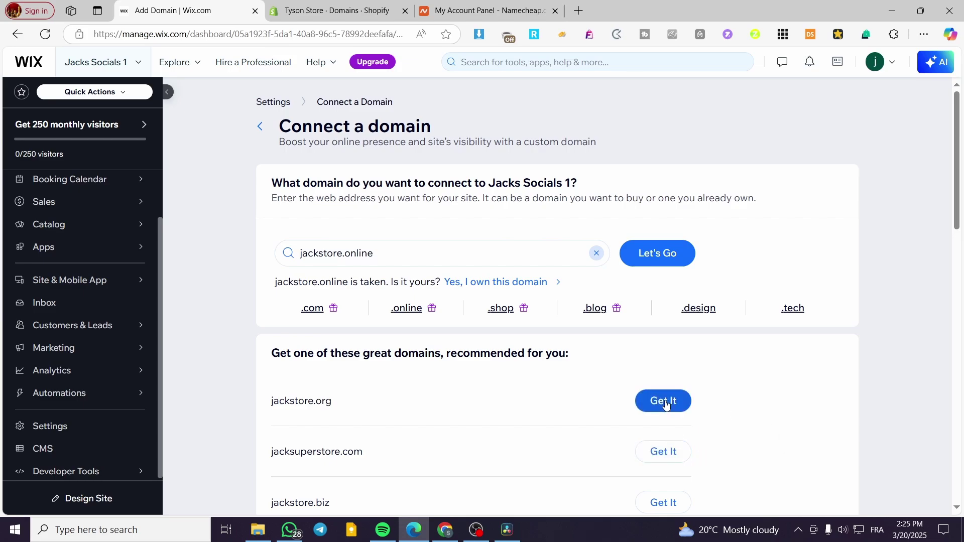
Step: Glance at the Namecheap and Shopify tabs, then come back to the Wix domain page
left_click(495, 10)
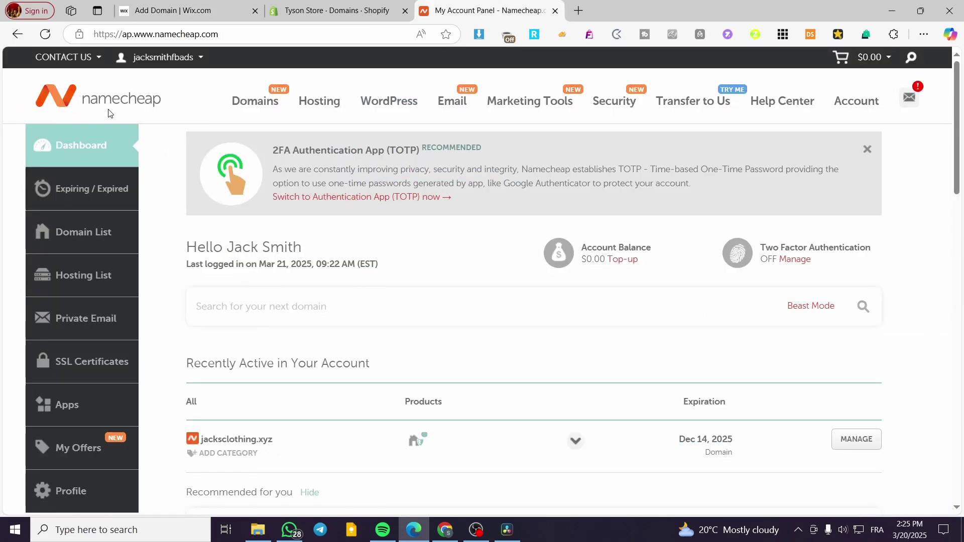
left_click(359, 12)
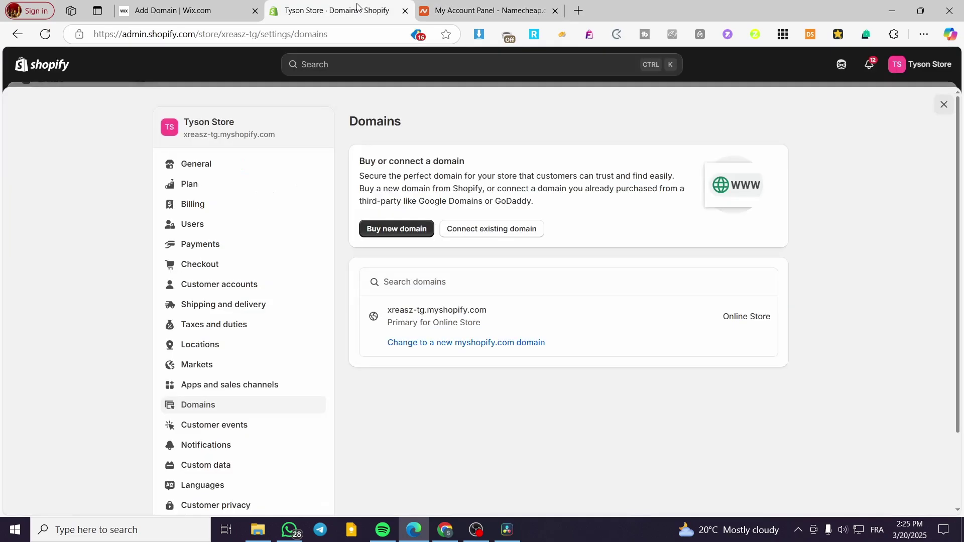
left_click(190, 2)
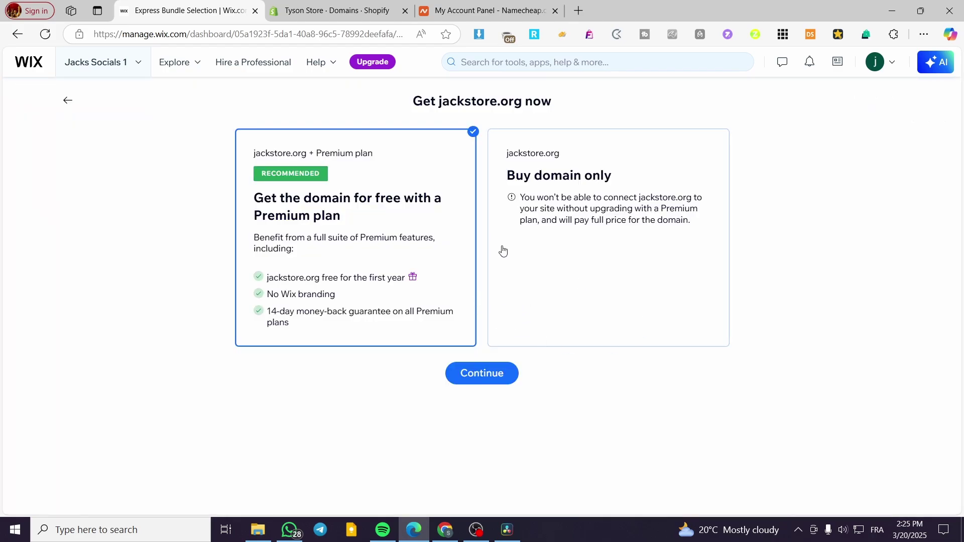
Step: Compare the Buy domain only and Premium plan offers for jackstore.org, then go back
left_click(610, 184)
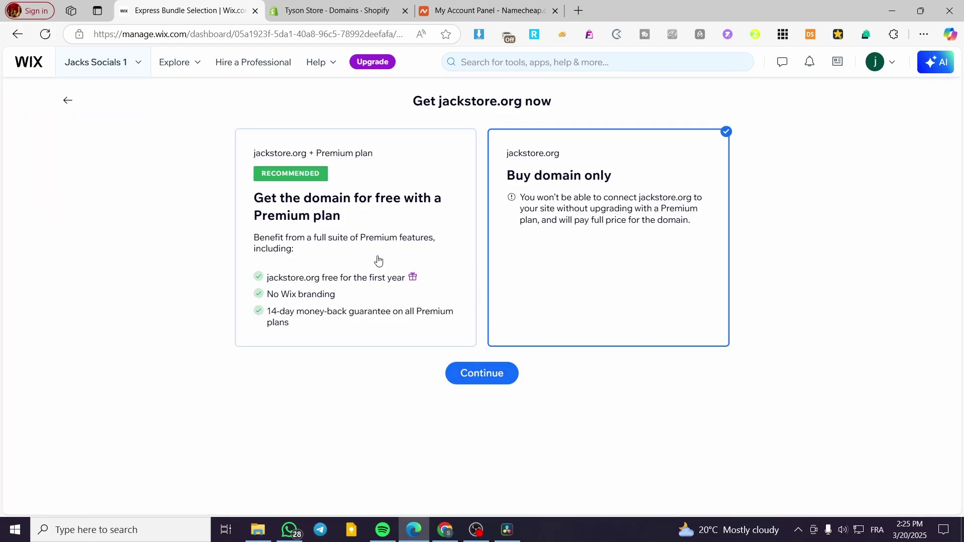
left_click(305, 225)
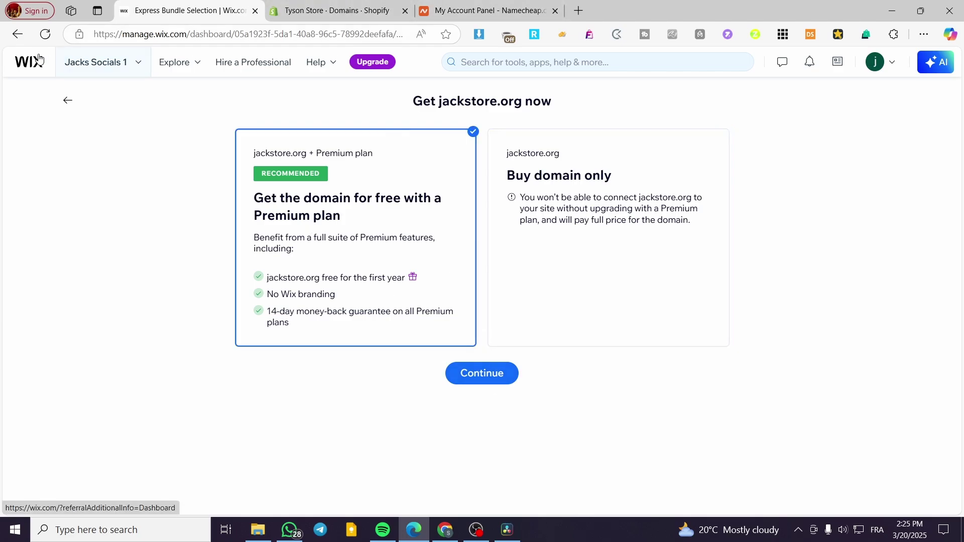
left_click(65, 102)
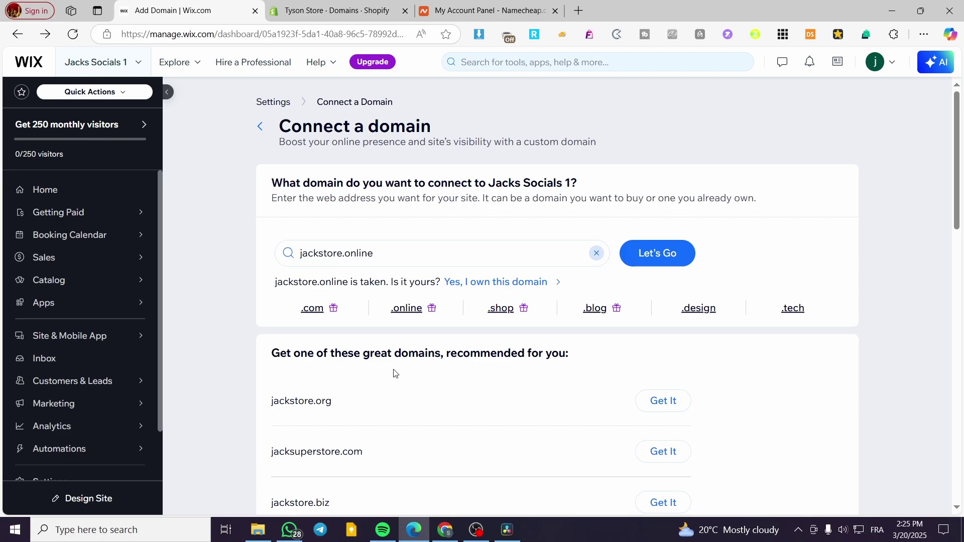
Step: In the Namecheap account, select the domain jacksclothing.xyz in the recently active list
scroll(374, 372, "down", 3)
scroll(446, 346, "up", 3)
left_click(497, 4)
scroll(314, 368, "down", 2)
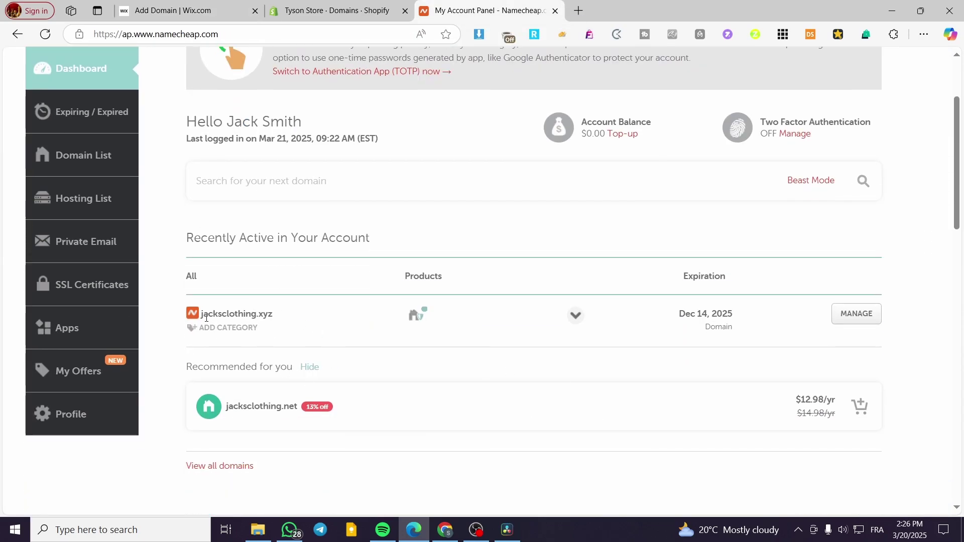
left_click_drag(201, 314, 276, 316)
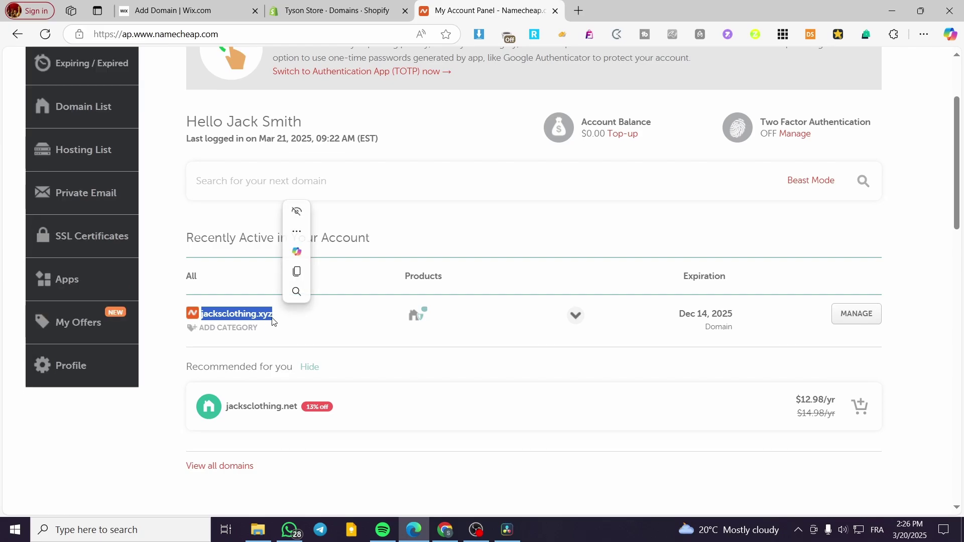
key("ctrl+shift+Tab")
Step: Copy the jackstore.online text from the Wix domain search field
left_click(178, 4)
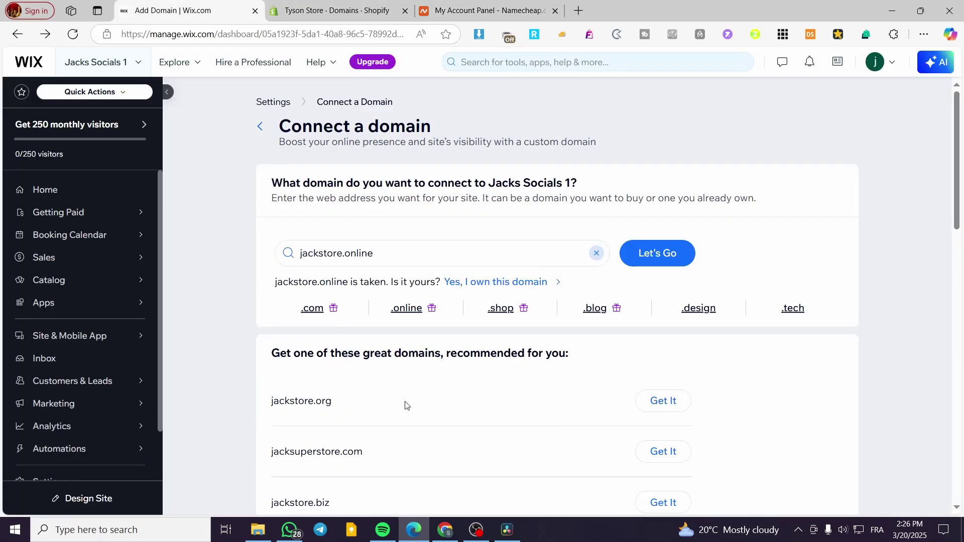
triple_click(299, 255)
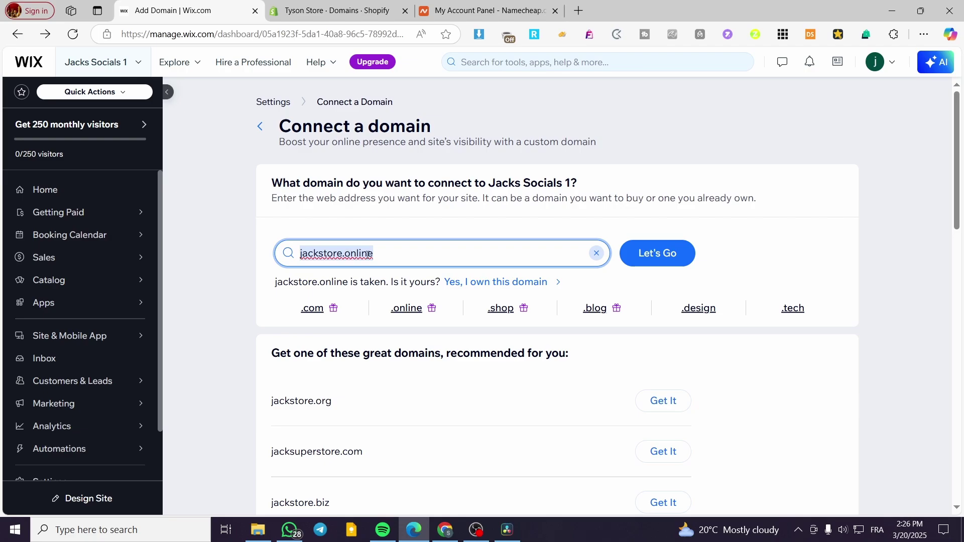
right_click(335, 261)
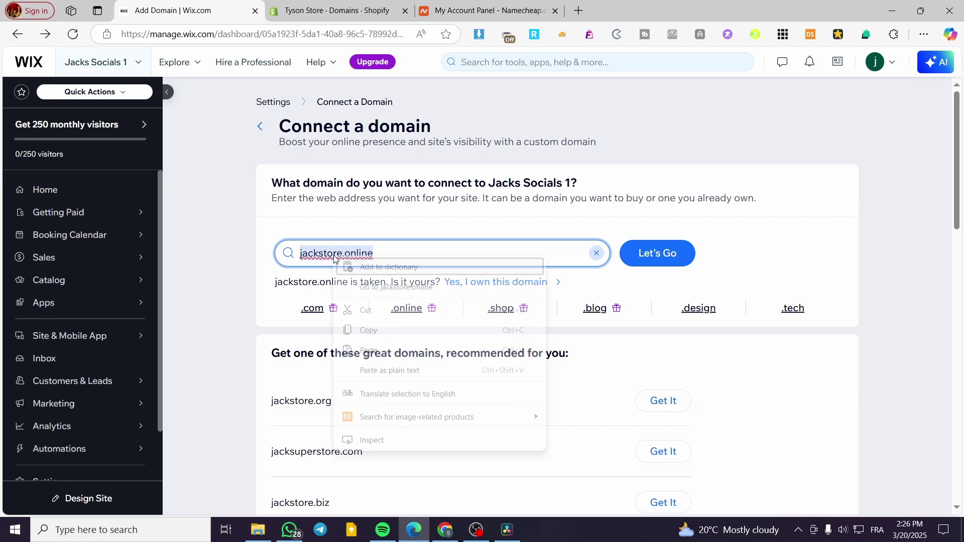
left_click(374, 330)
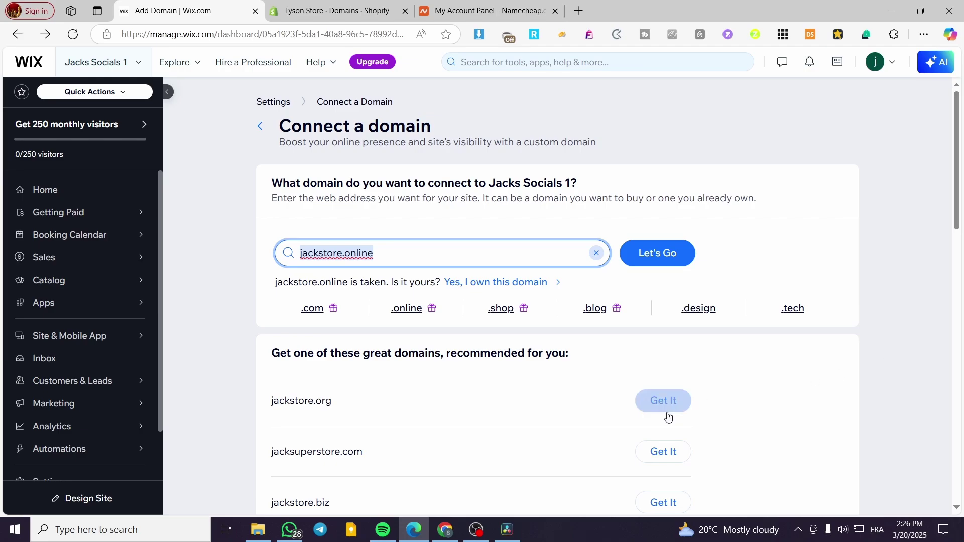
left_click(331, 10)
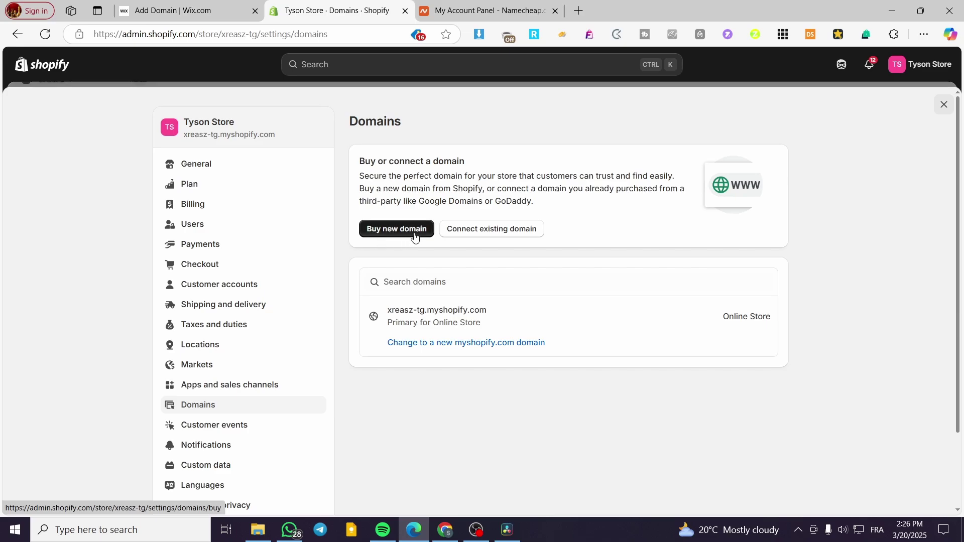
Step: Choose Connect existing domain and follow the 'transfer it to Shopify' link
left_click(505, 231)
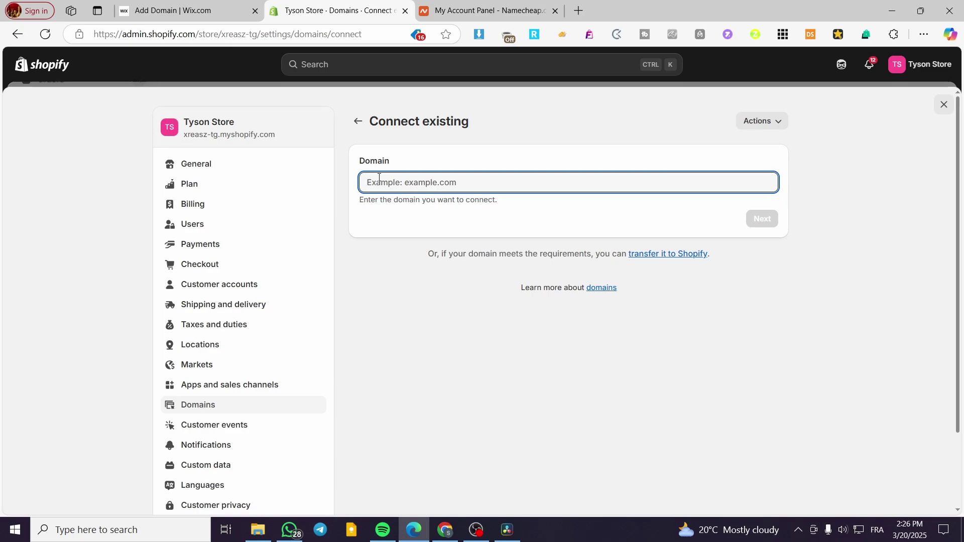
left_click_drag(431, 254, 738, 268)
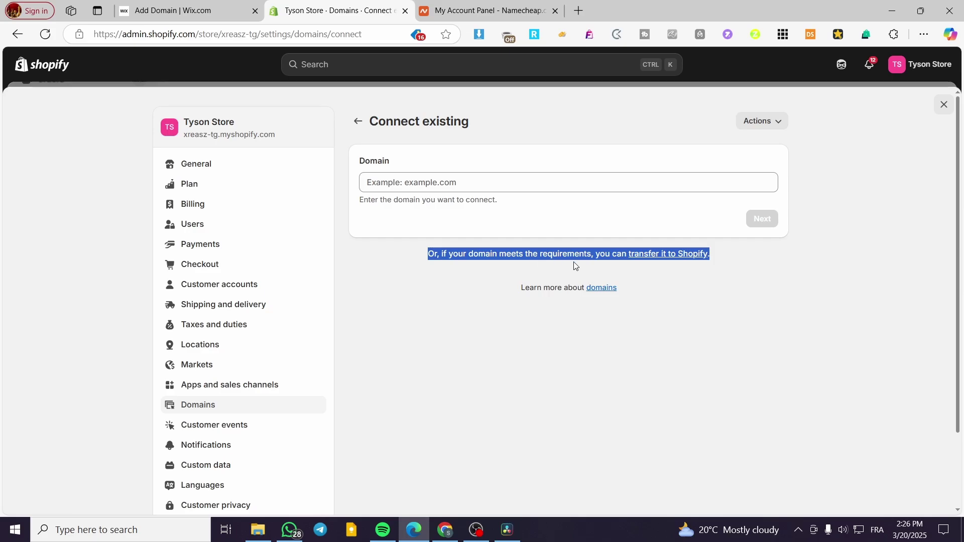
left_click(752, 262)
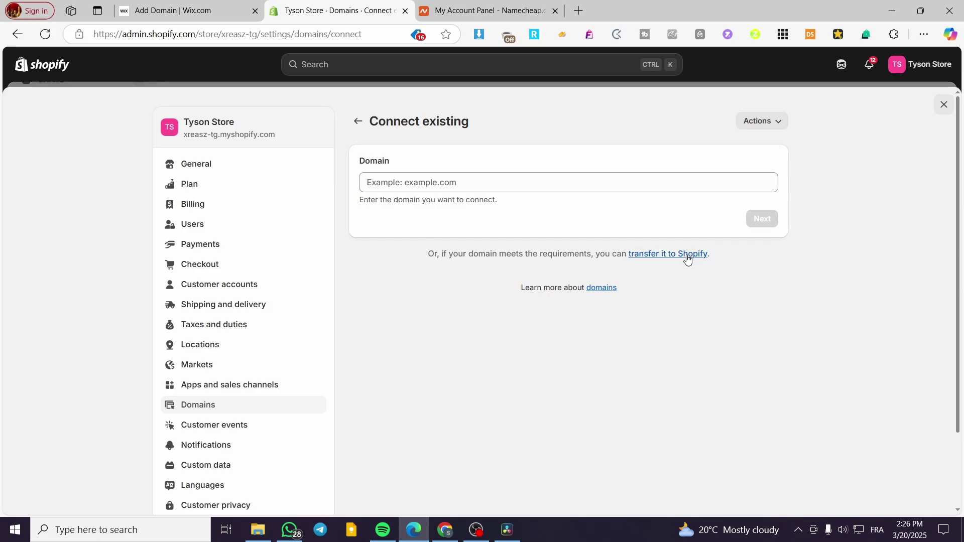
left_click(683, 255)
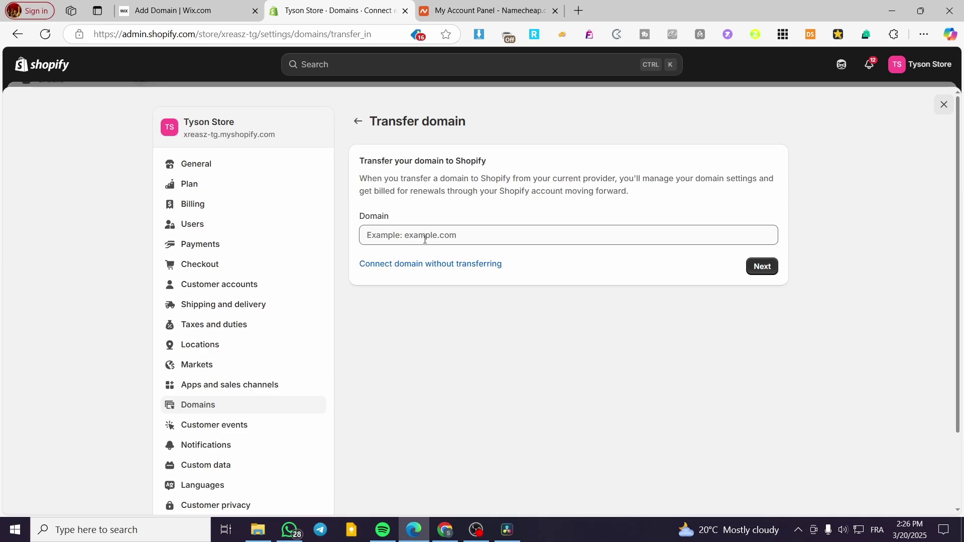
Step: Copy jacksclothing.xyz from the Namecheap account's domain list
key("ctrl+Tab")
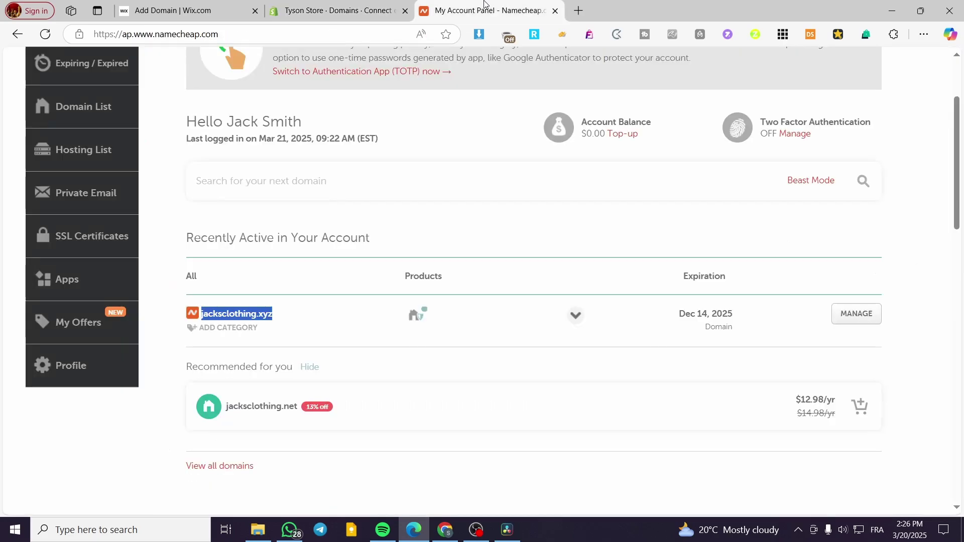
right_click(245, 315)
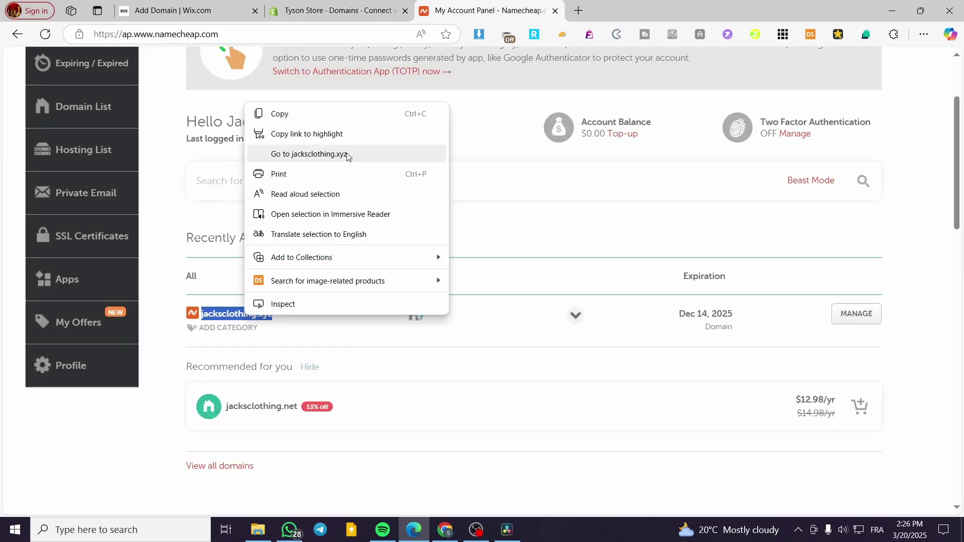
left_click(355, 120)
scroll(341, 330, "up", 3)
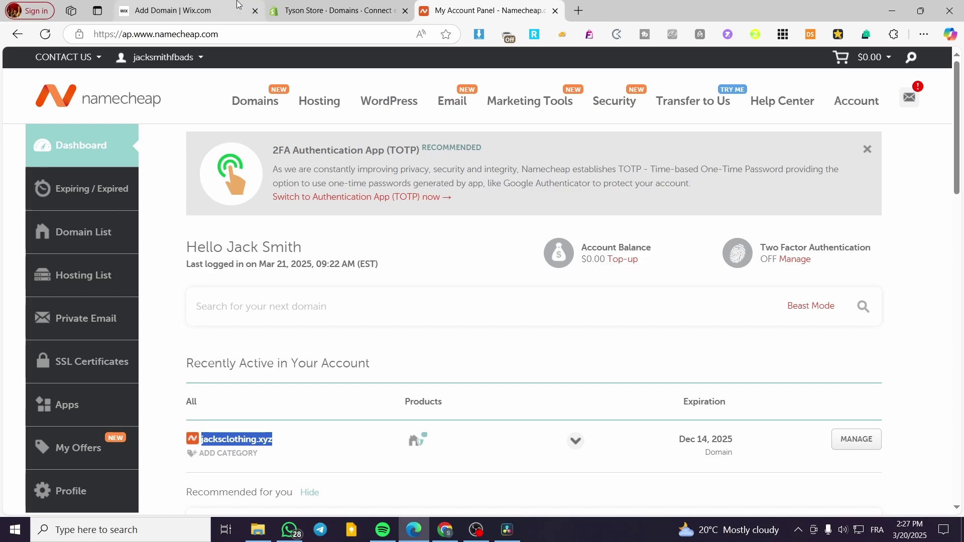
Step: Paste jacksclothing.xyz into Shopify's Transfer domain field and submit it
left_click(334, 10)
left_click(477, 235)
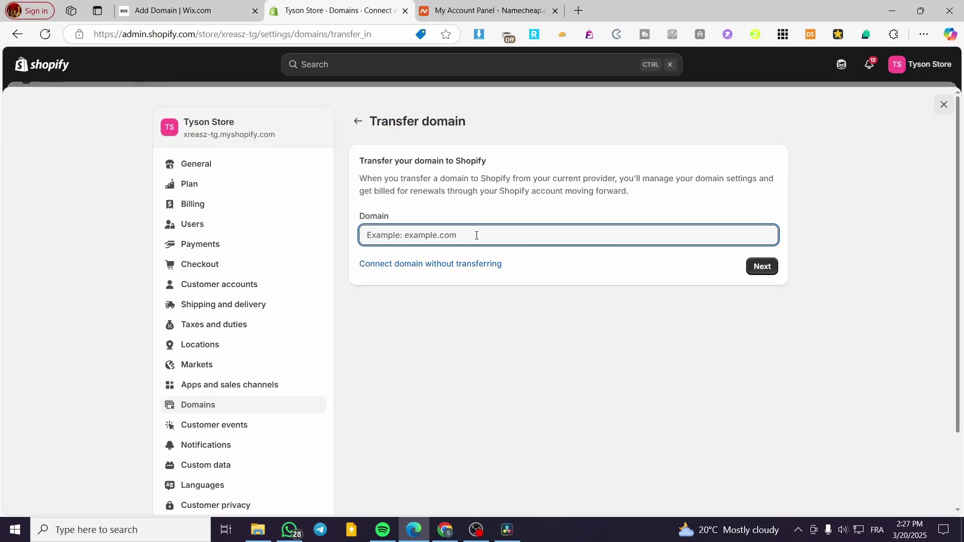
key("ctrl+v")
left_click(762, 266)
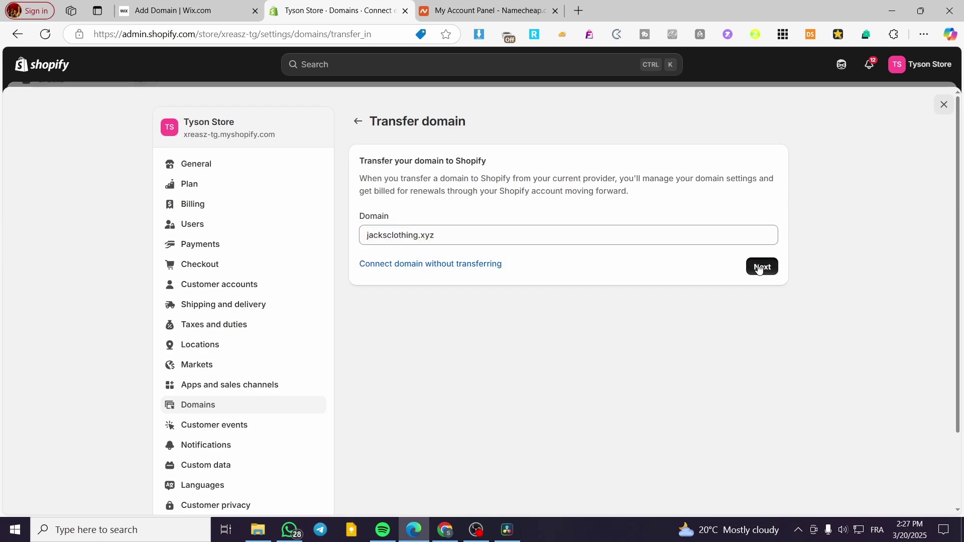
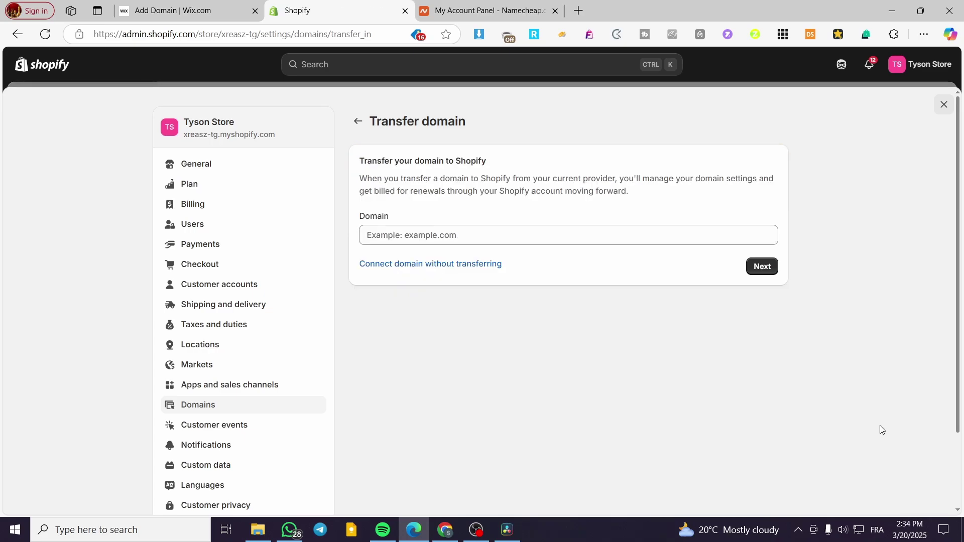
Step: Enter jack.com as the domain to transfer and continue to the auth-code step
left_click(520, 243)
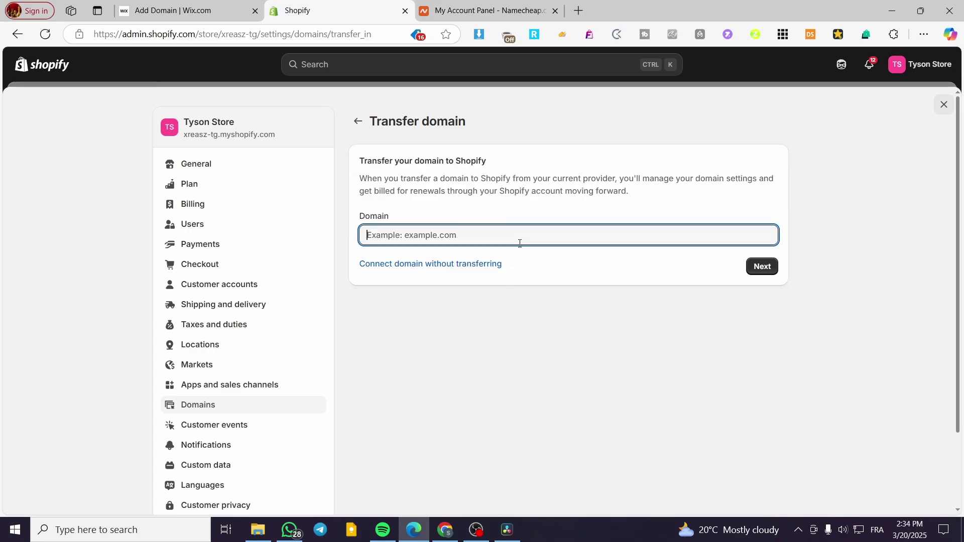
type("jack.com")
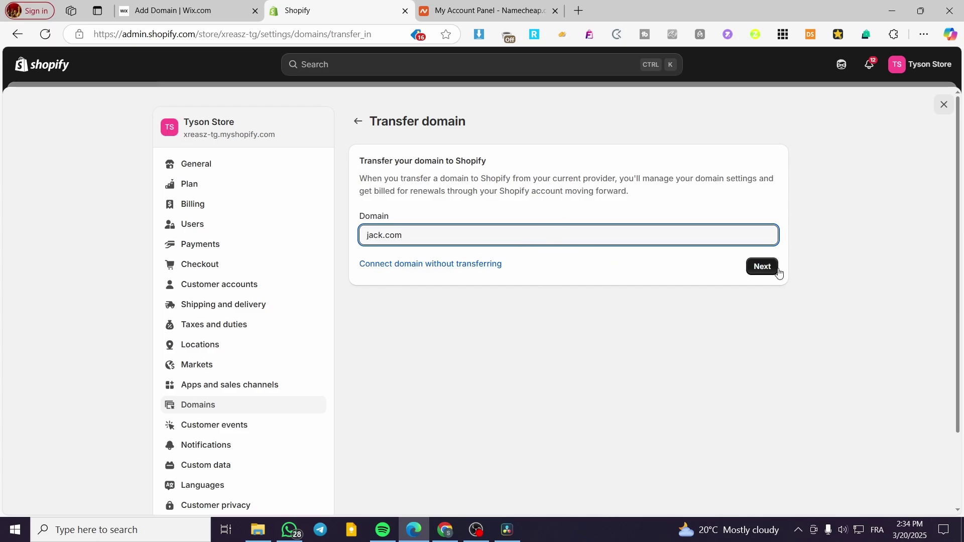
left_click(761, 267)
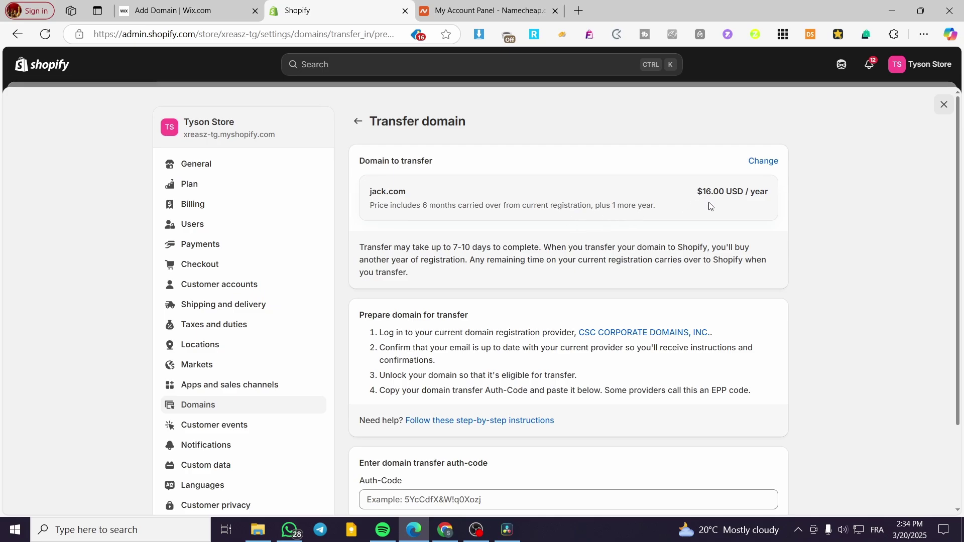
left_click_drag(707, 193, 741, 197)
left_click(846, 218)
left_click_drag(453, 246, 472, 247)
left_click(524, 251)
left_click_drag(424, 206, 668, 209)
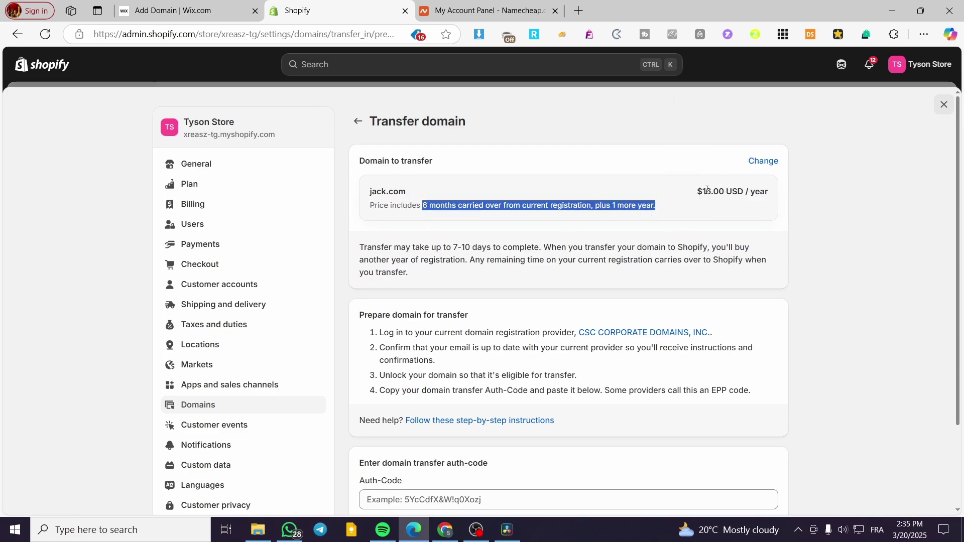
left_click_drag(704, 190, 773, 193)
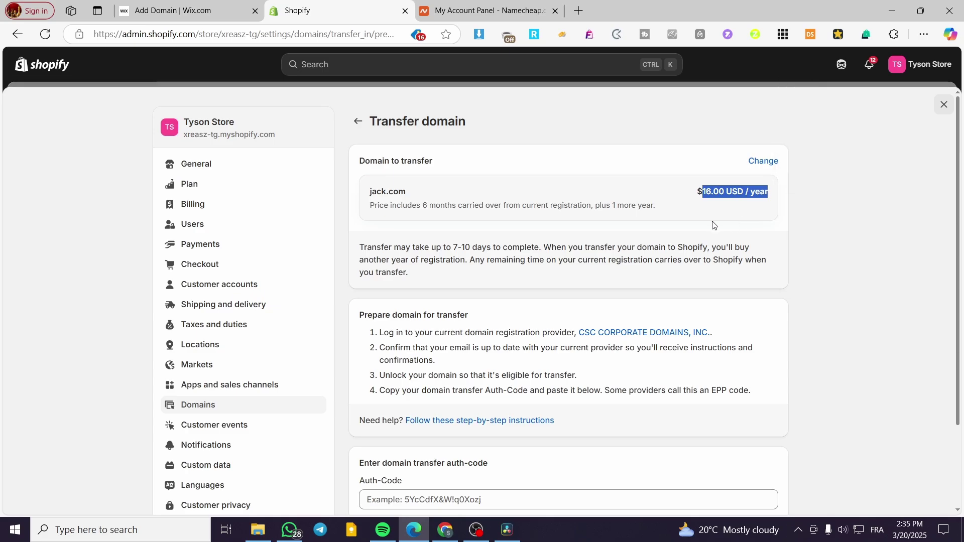
left_click(593, 217)
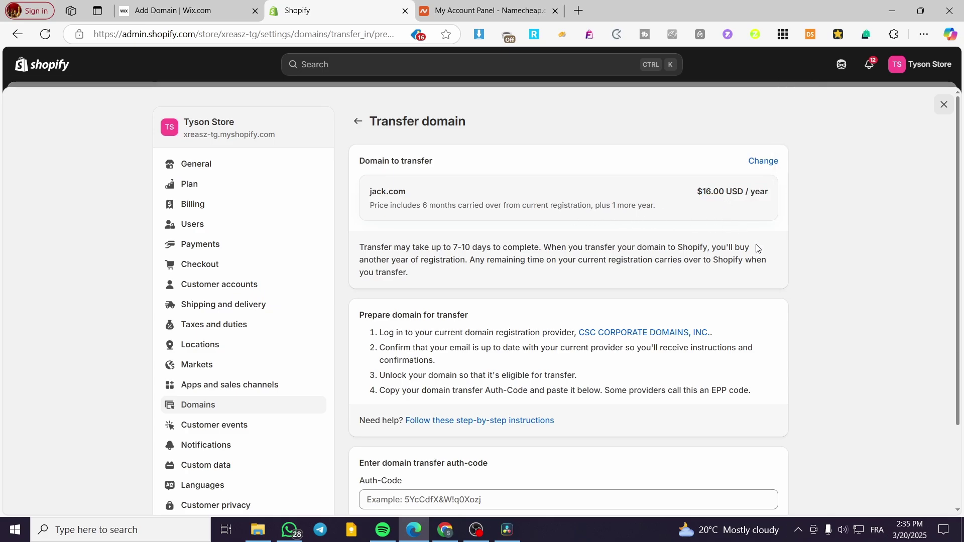
scroll(856, 287, "down", 3)
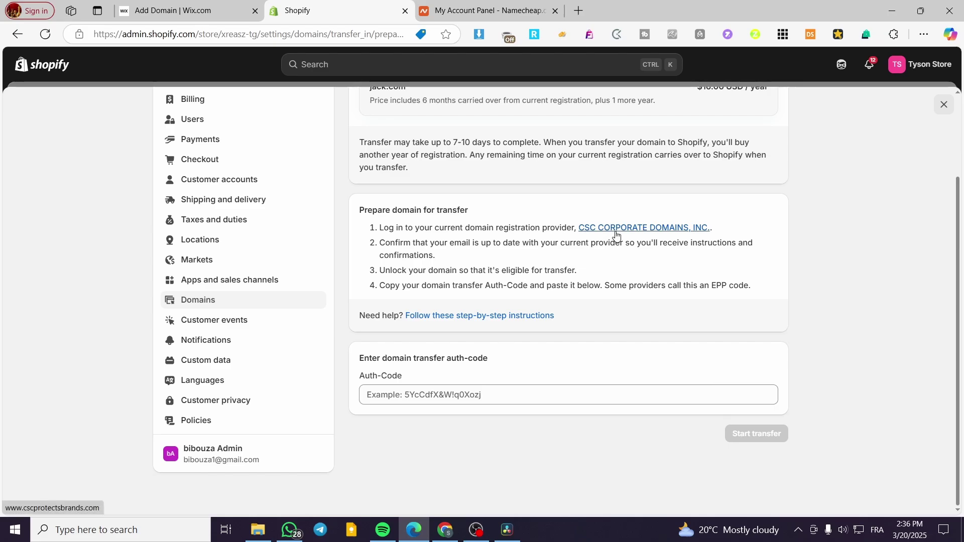
Step: Visit the CSC Corporate Domains registrar site, close it, and switch to the Wix Connect a domain tab
left_click(648, 228)
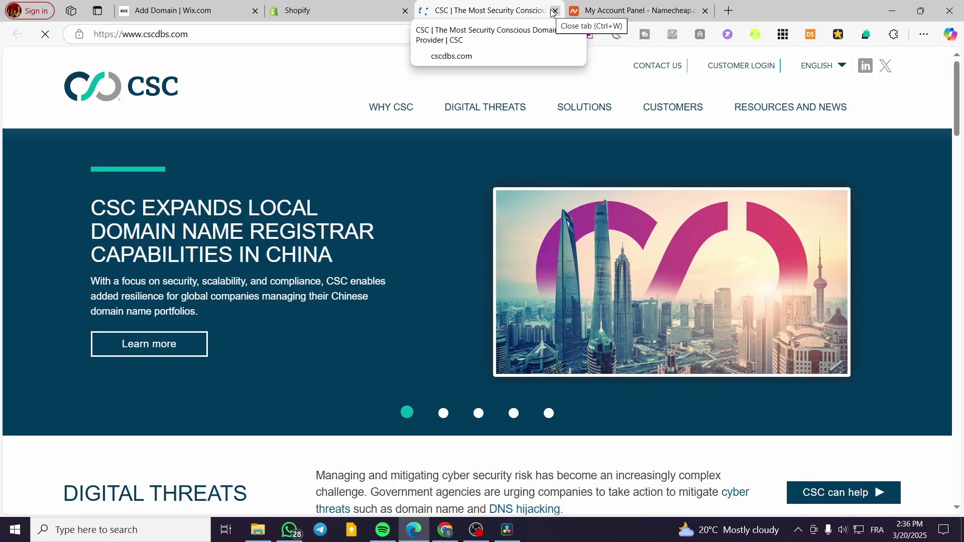
left_click(554, 11)
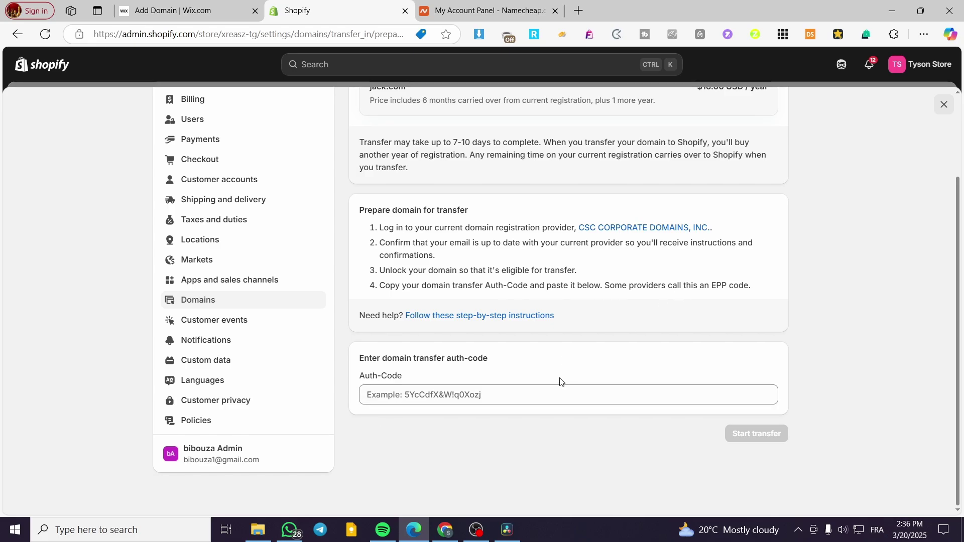
key("ctrl+shift+Tab")
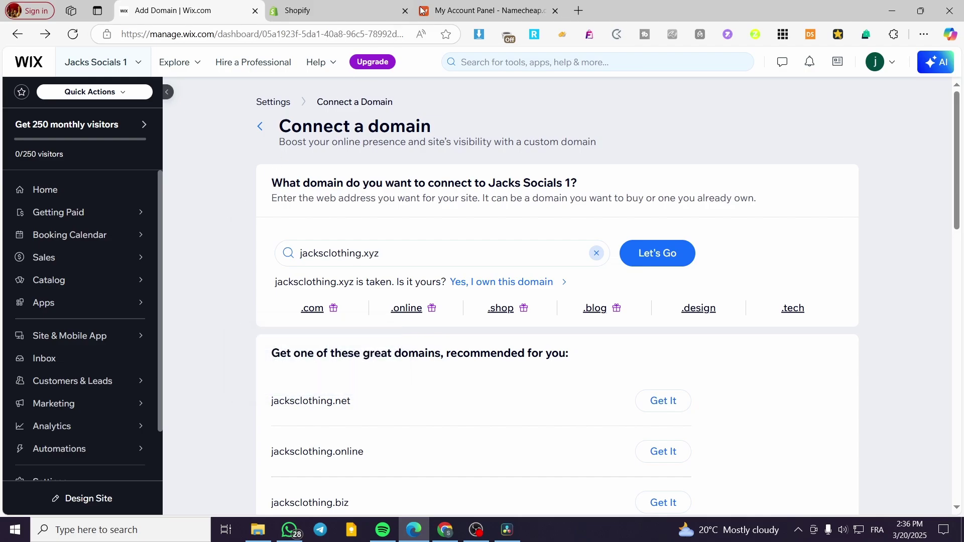
Step: In Namecheap, open jacksclothing.xyz's details from the Domain List
left_click(445, 5)
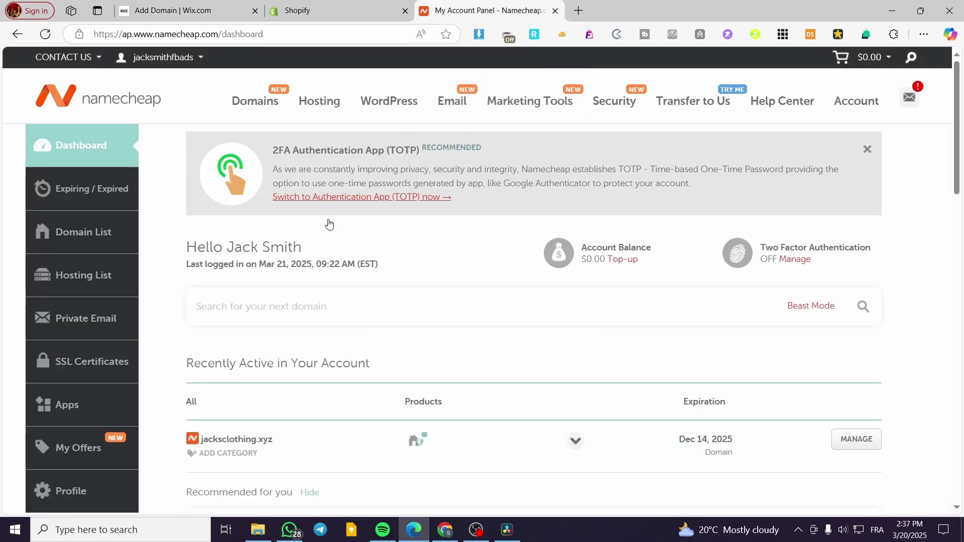
scroll(667, 349, "down", 2)
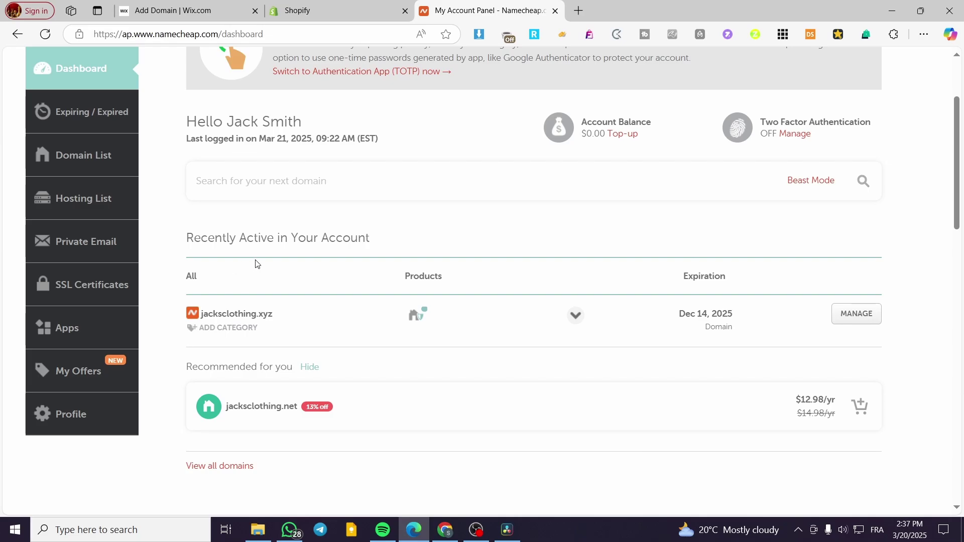
left_click(66, 157)
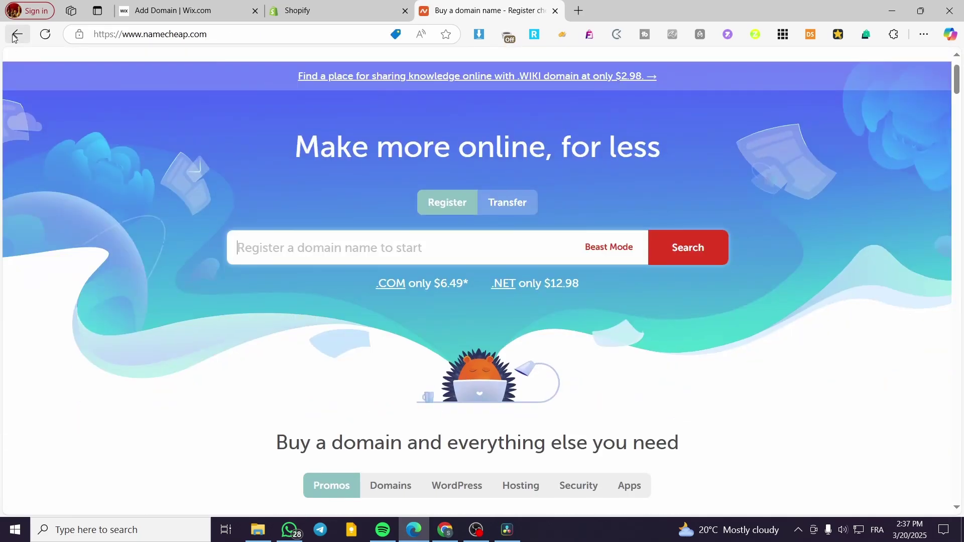
left_click(18, 33)
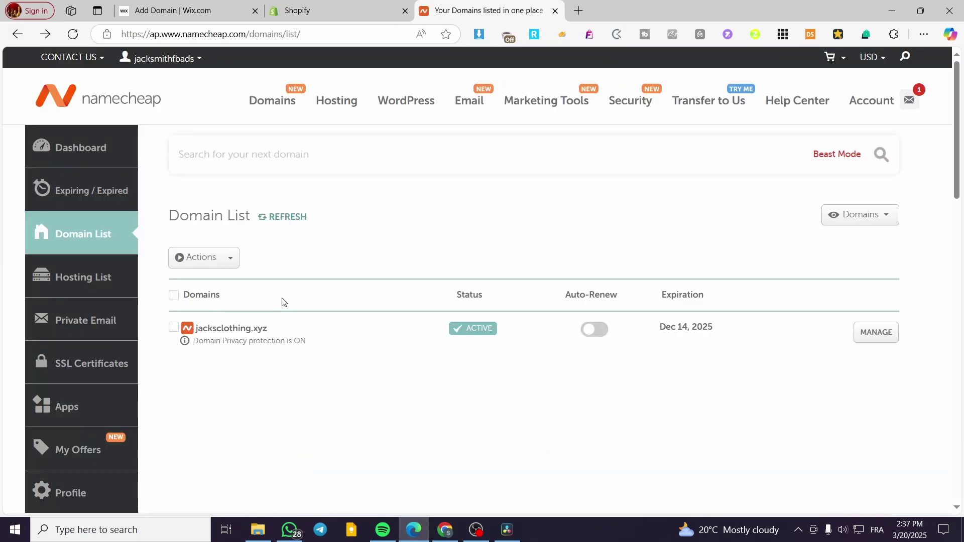
left_click(879, 334)
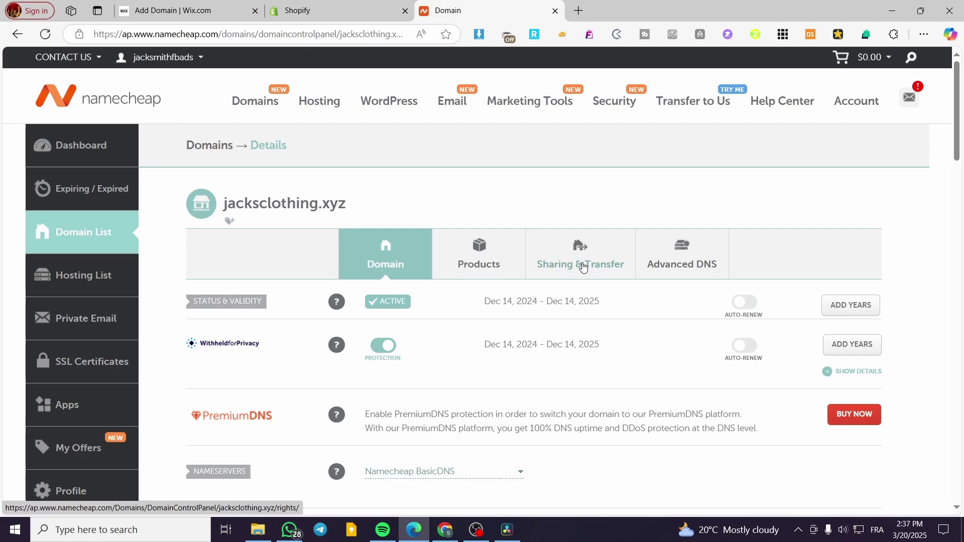
Step: Unlock jacksclothing.xyz on its Sharing & Transfer page
left_click(583, 268)
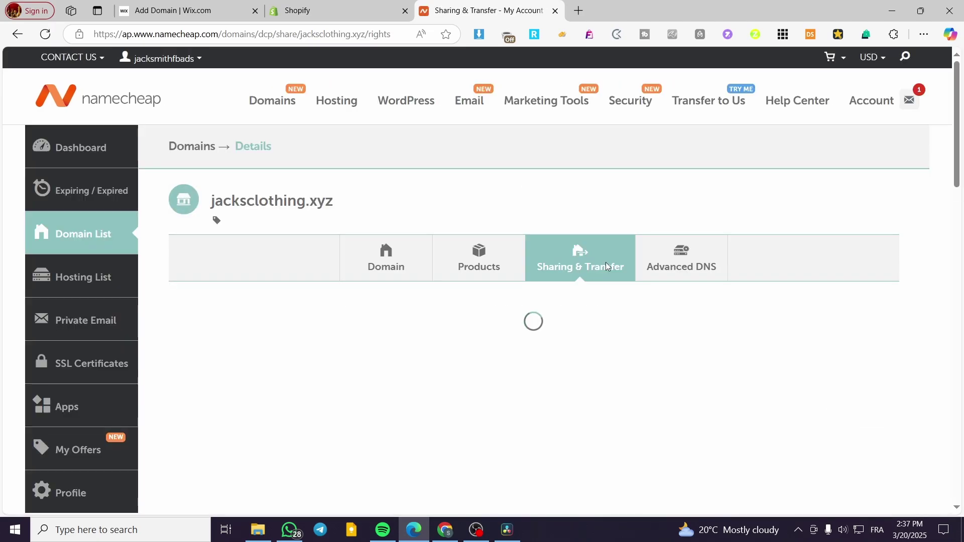
scroll(578, 271, "down", 3)
scroll(463, 218, "down", 3)
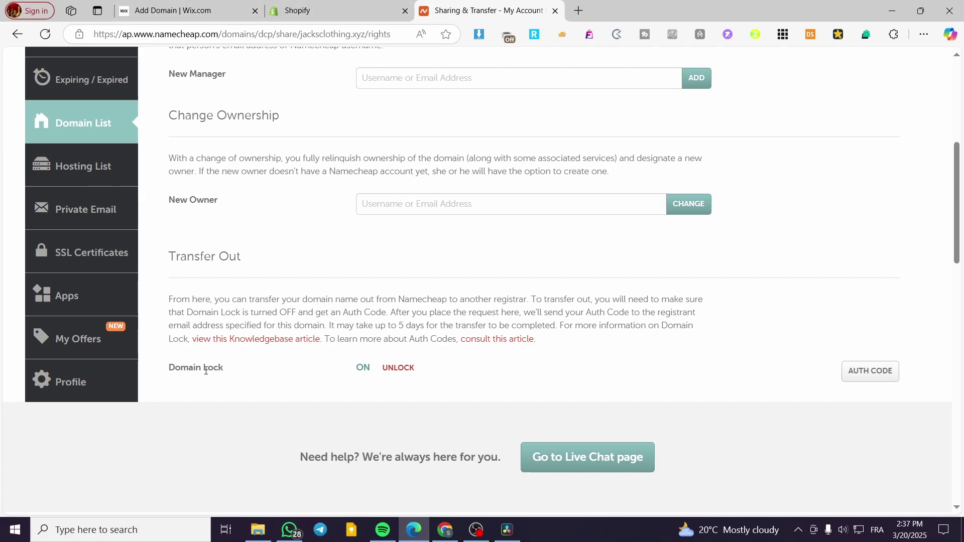
left_click(398, 368)
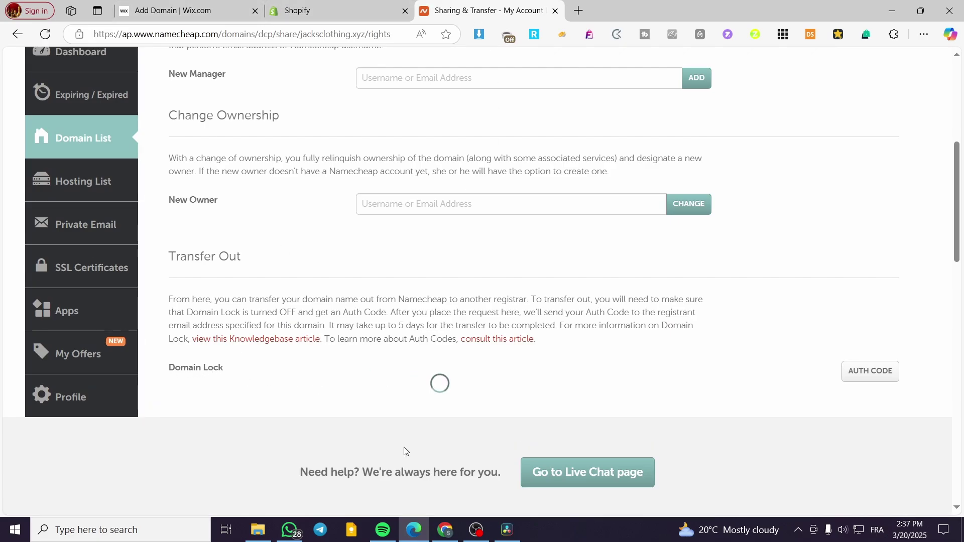
scroll(864, 376, "up", 1)
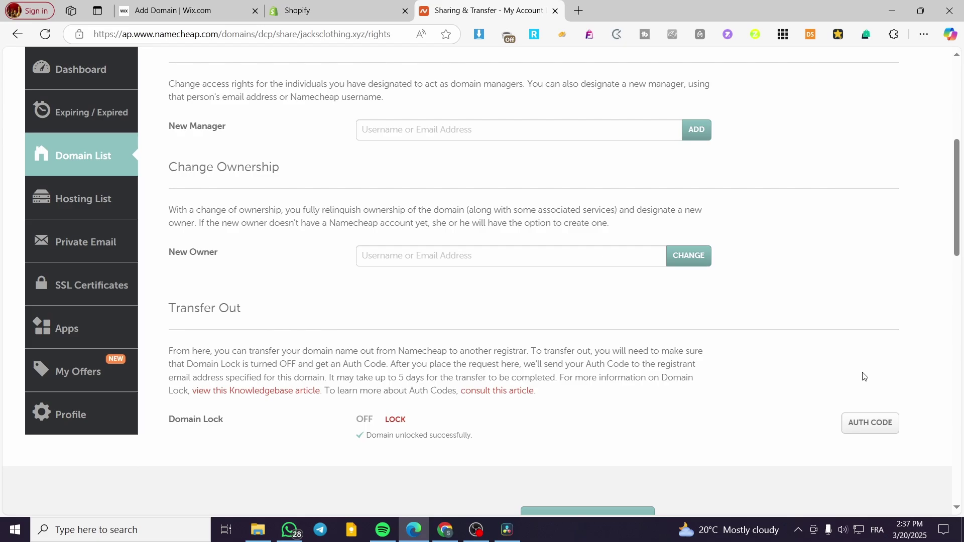
Step: Request an auth code with reason Technical and contact consent, then relock the domain
left_click(864, 423)
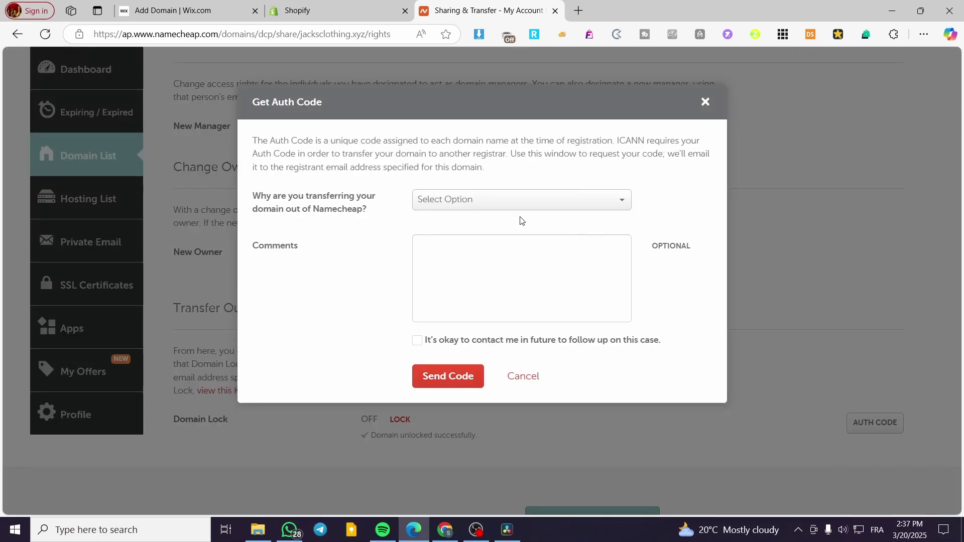
left_click(493, 200)
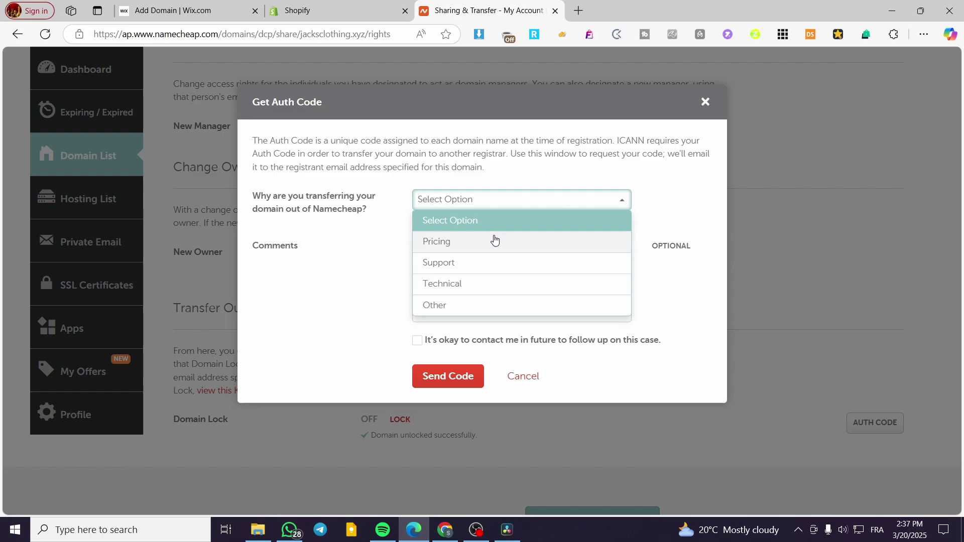
left_click(519, 280)
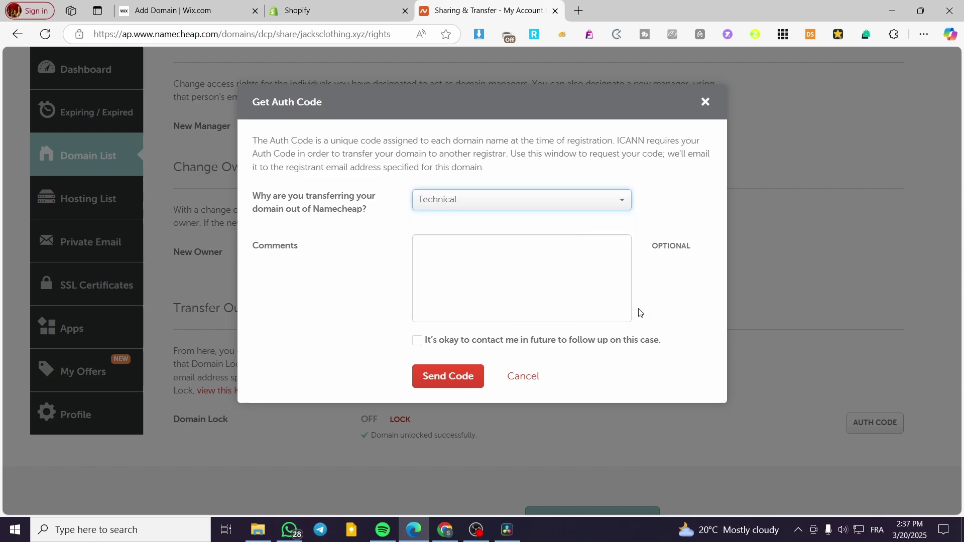
left_click(480, 342)
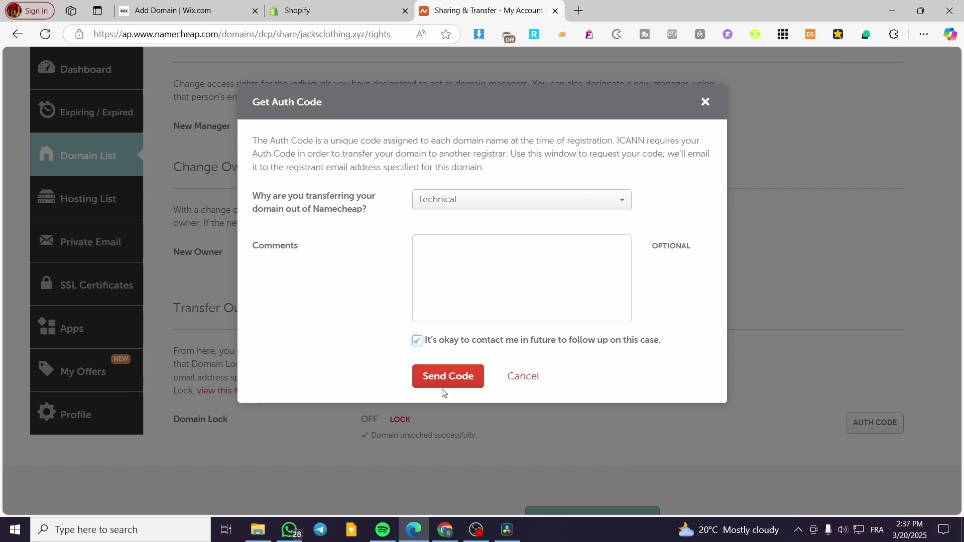
left_click(704, 103)
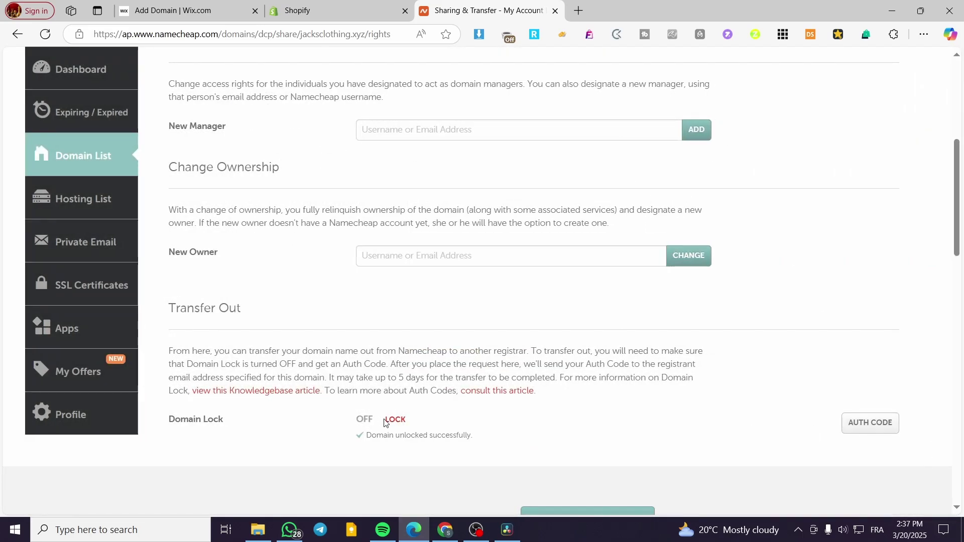
left_click(394, 423)
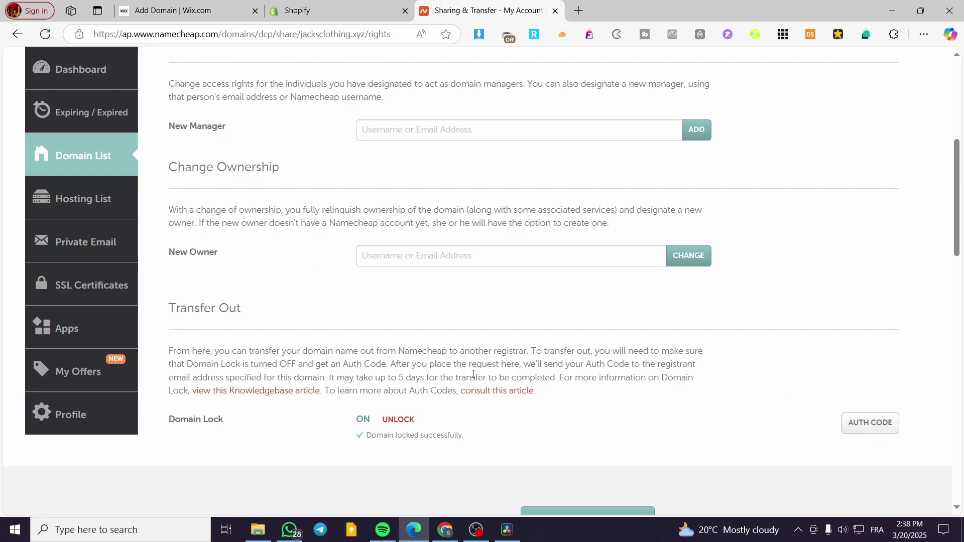
Step: Enter the domain's auth code in Shopify's transfer form, then return to Domains settings
left_click(321, 10)
left_click(390, 394)
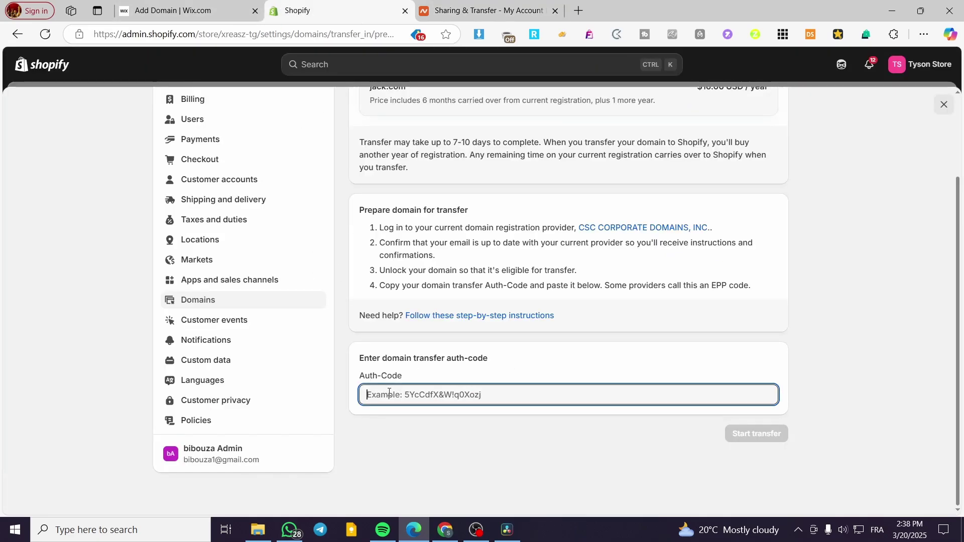
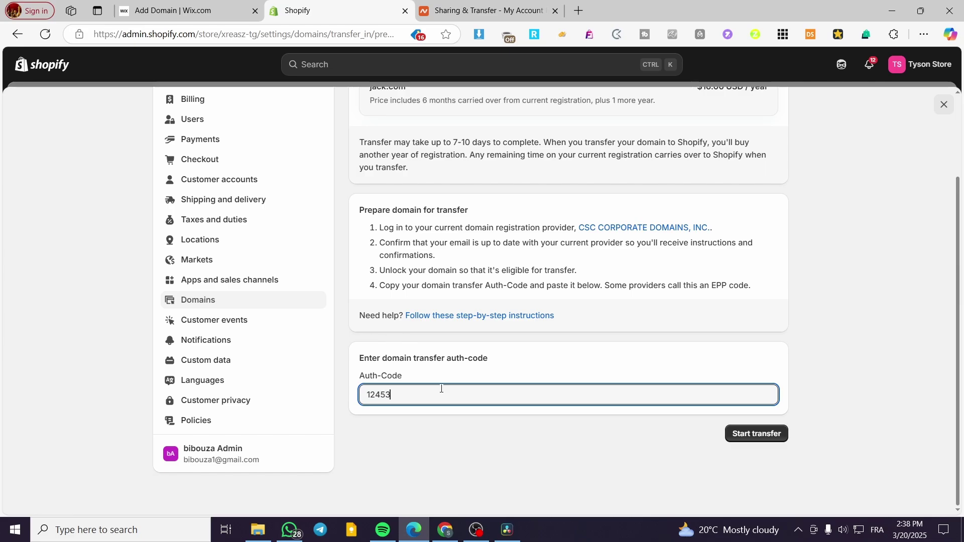
scroll(492, 472, "up", 3)
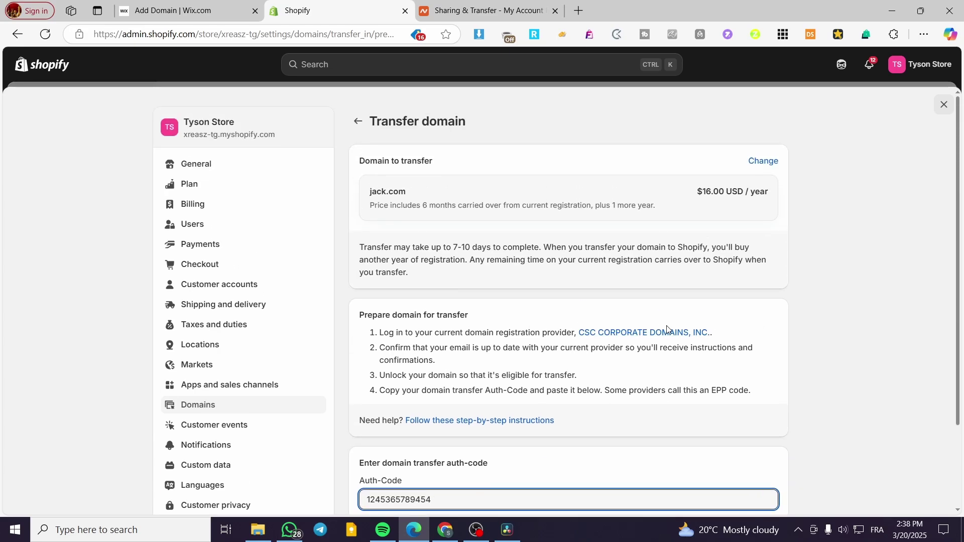
scroll(667, 329, "down", 3)
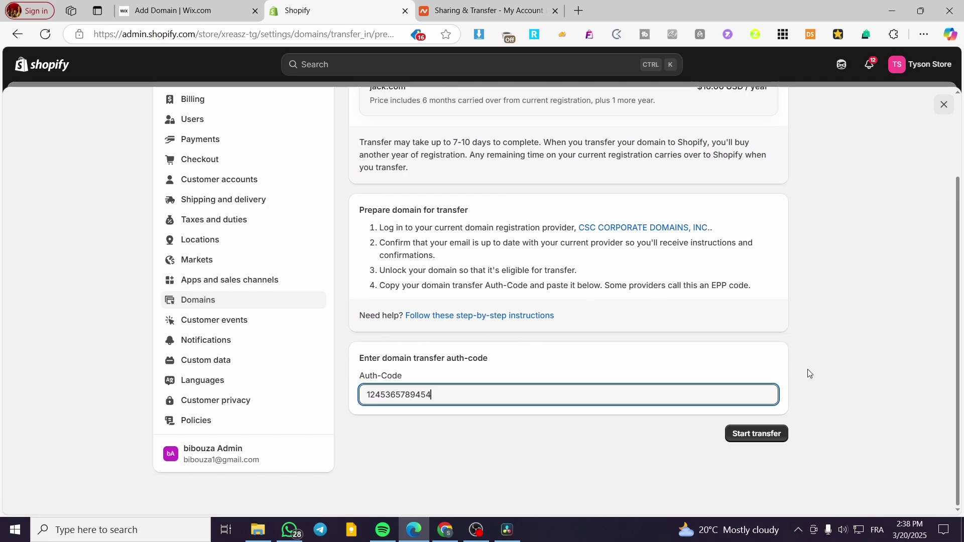
left_click(238, 305)
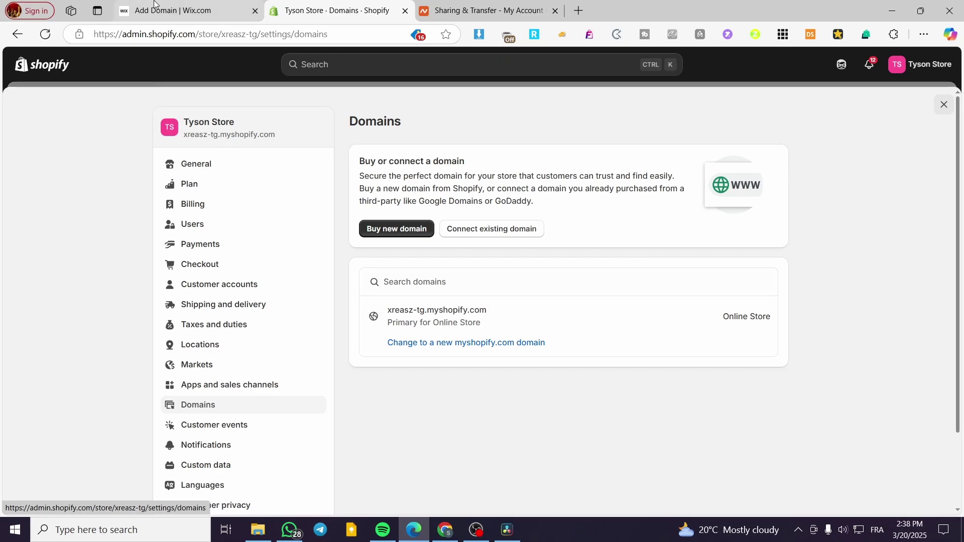
Step: Visit General settings, then close Settings to reach the admin Home dashboard
left_click(197, 163)
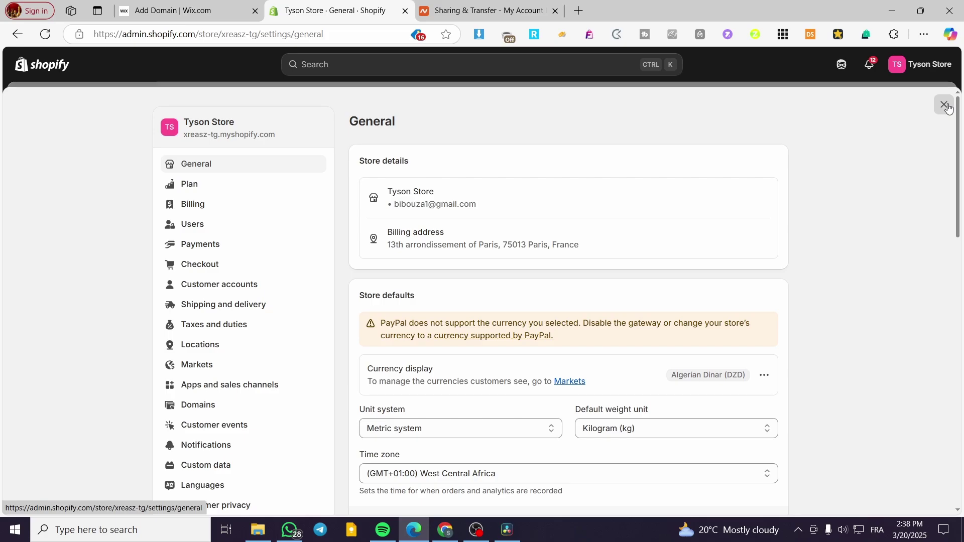
left_click(944, 106)
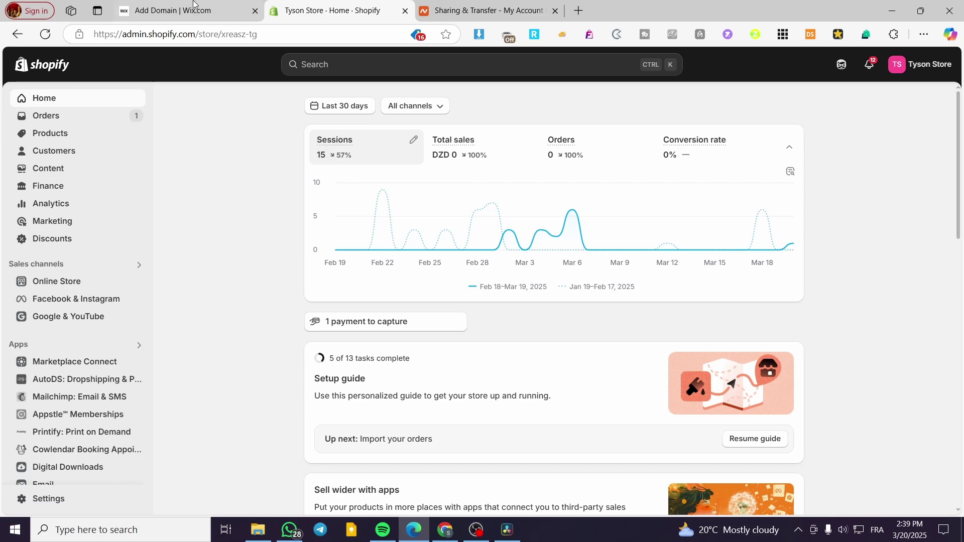
Step: Show jacksclothing.xyz's Advanced DNS host records in Namecheap, then return to Shopify Home
left_click(488, 7)
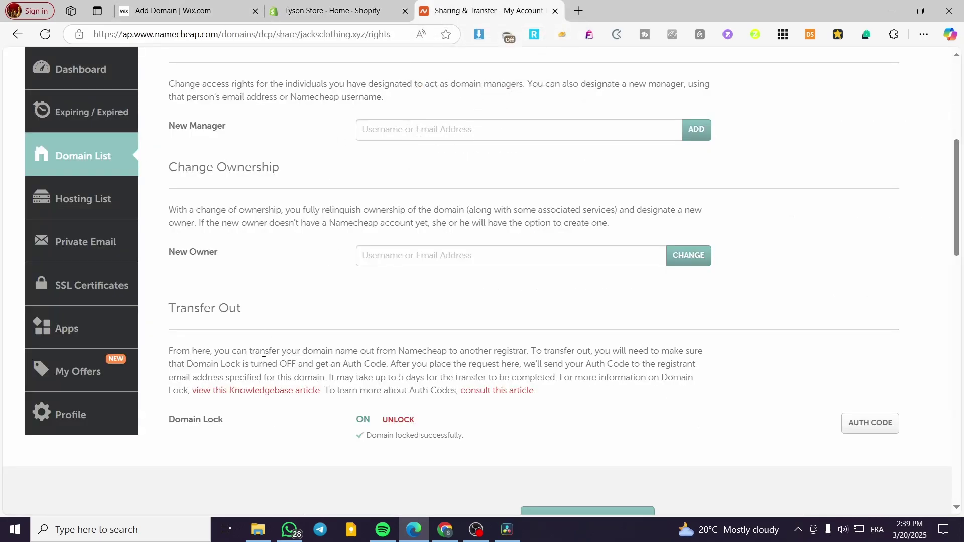
scroll(80, 198, "up", 4)
left_click(78, 162)
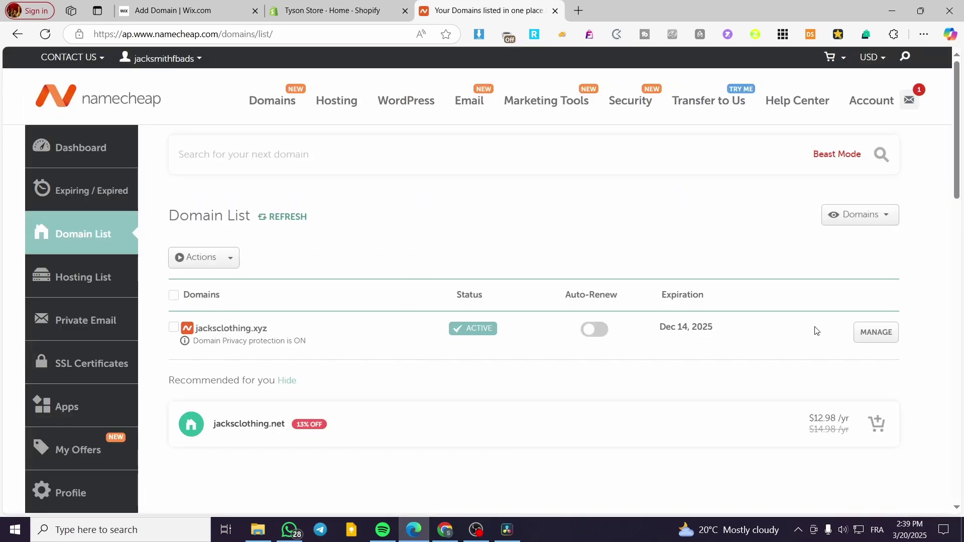
left_click(875, 334)
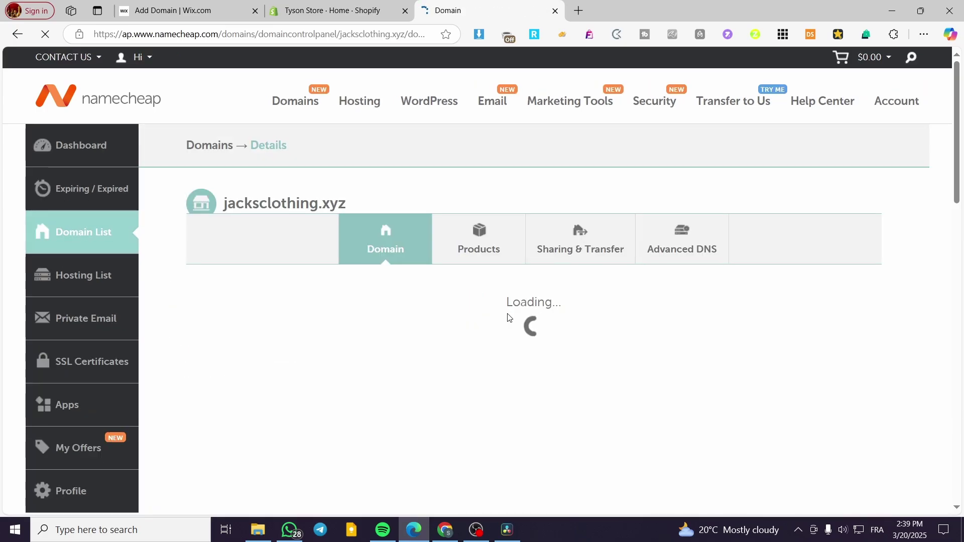
left_click(710, 251)
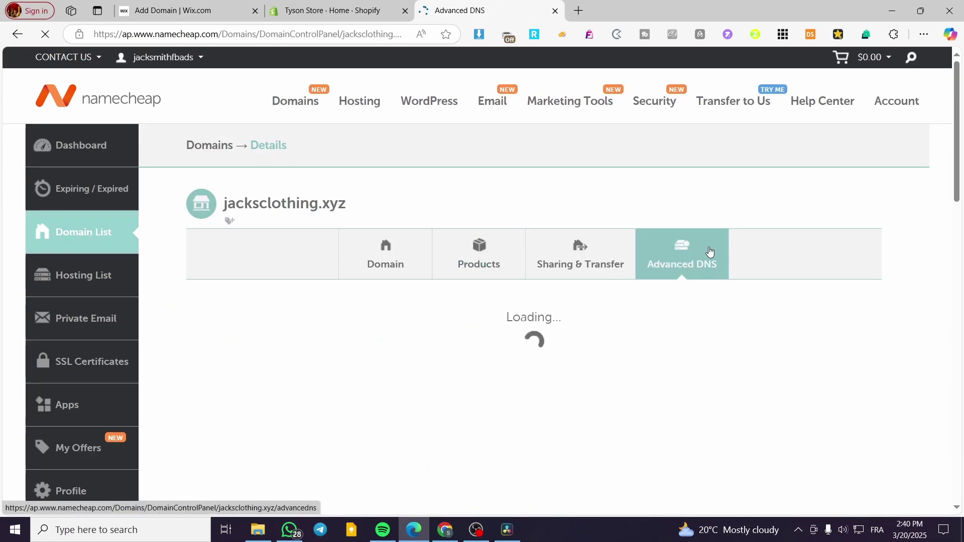
scroll(708, 272, "down", 3)
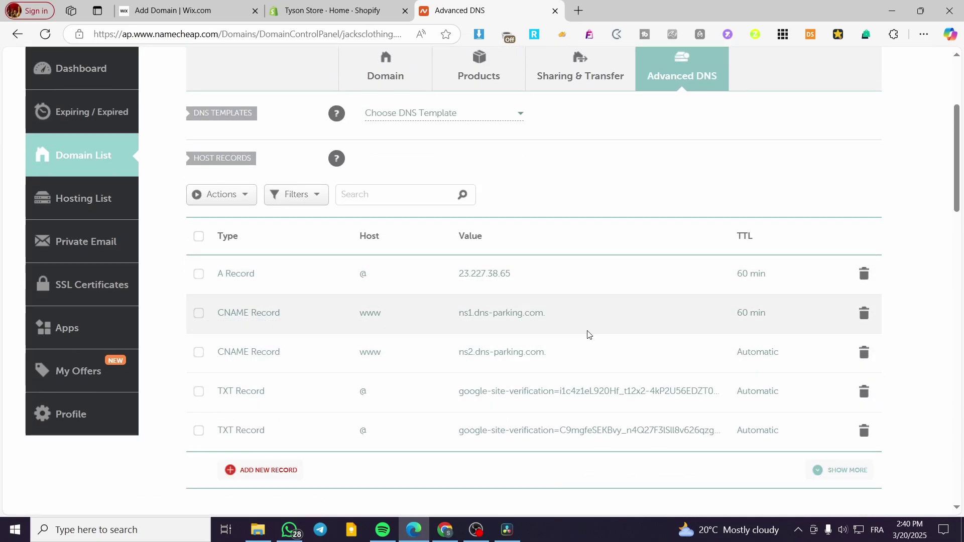
left_click(327, 5)
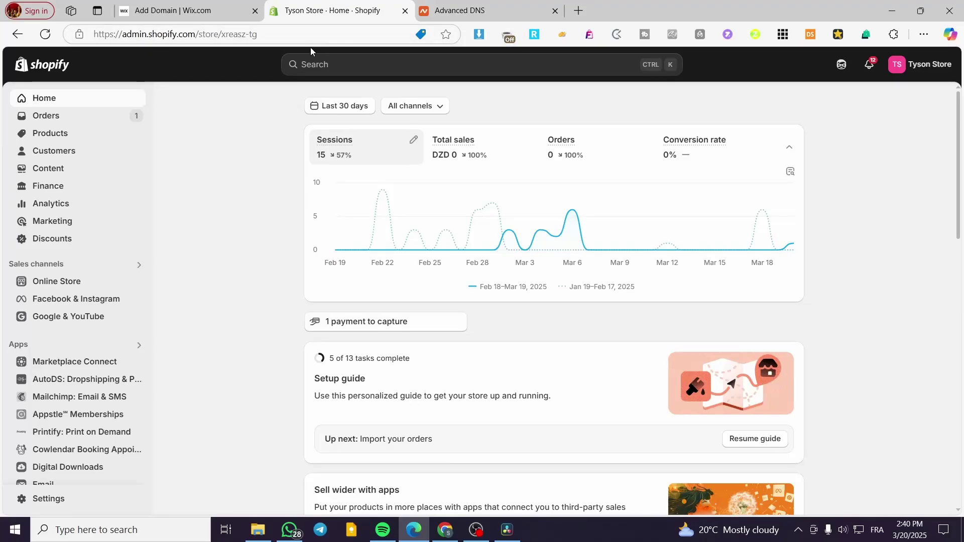